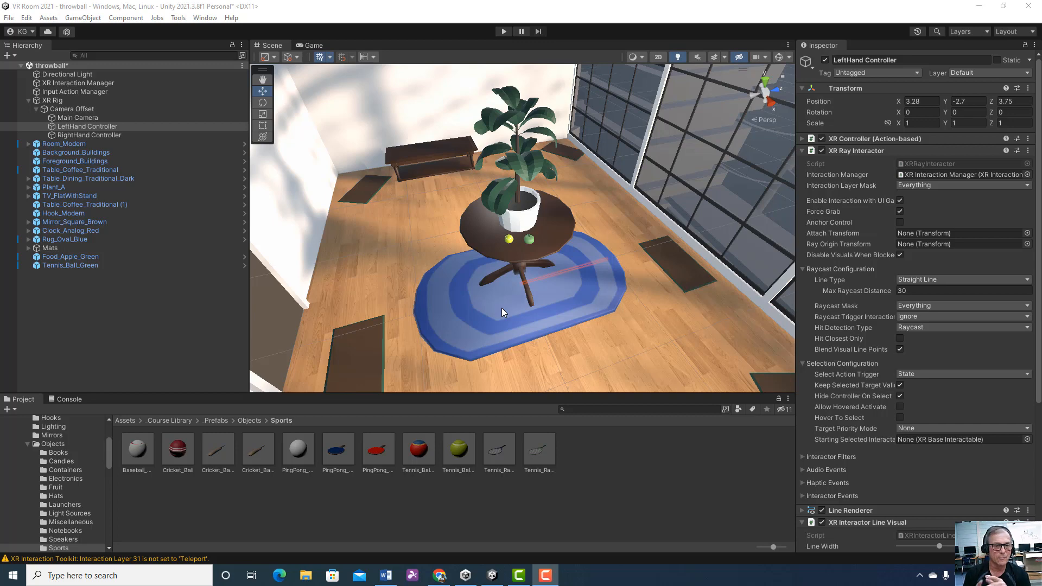
Test the throwball scene in Play mode by moving the rig around the table with the tennis ball and apple, and stop playback
{"action": "left_click", "coordinate": [504, 31]}
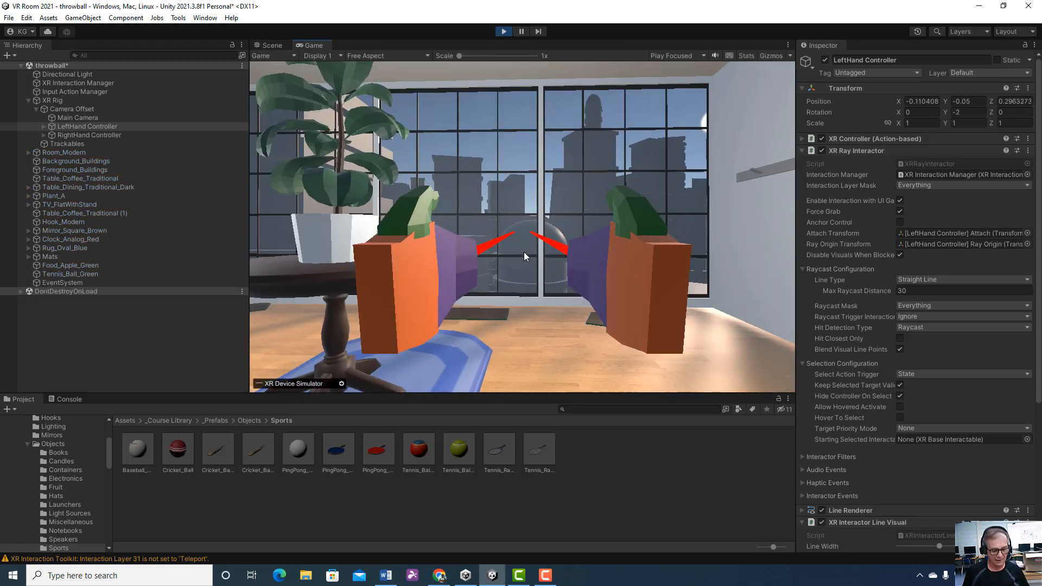
{"action": "key", "text": "w"}
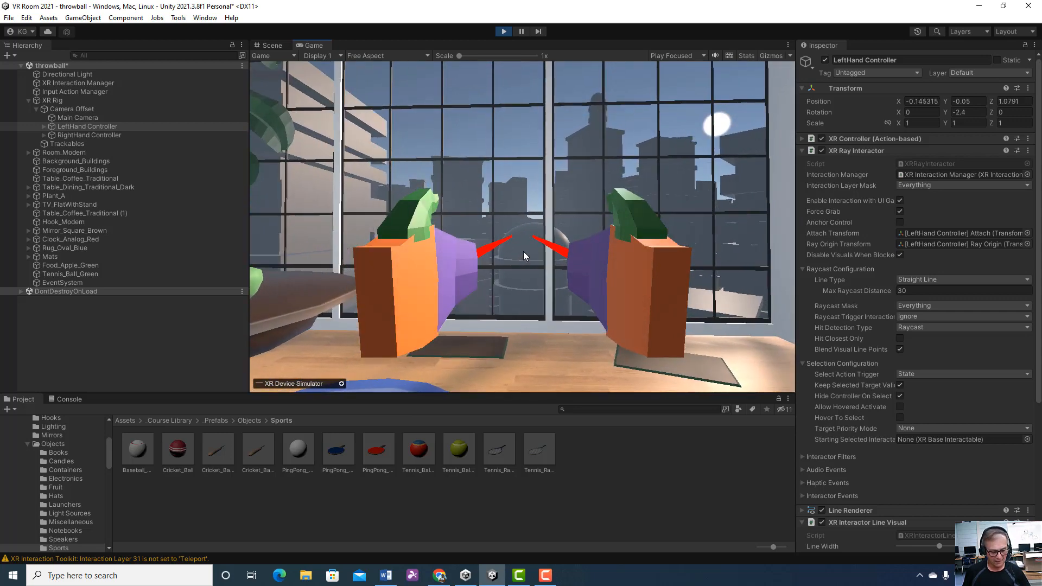
{"action": "key", "text": "a"}
{"action": "key", "text": "d"}
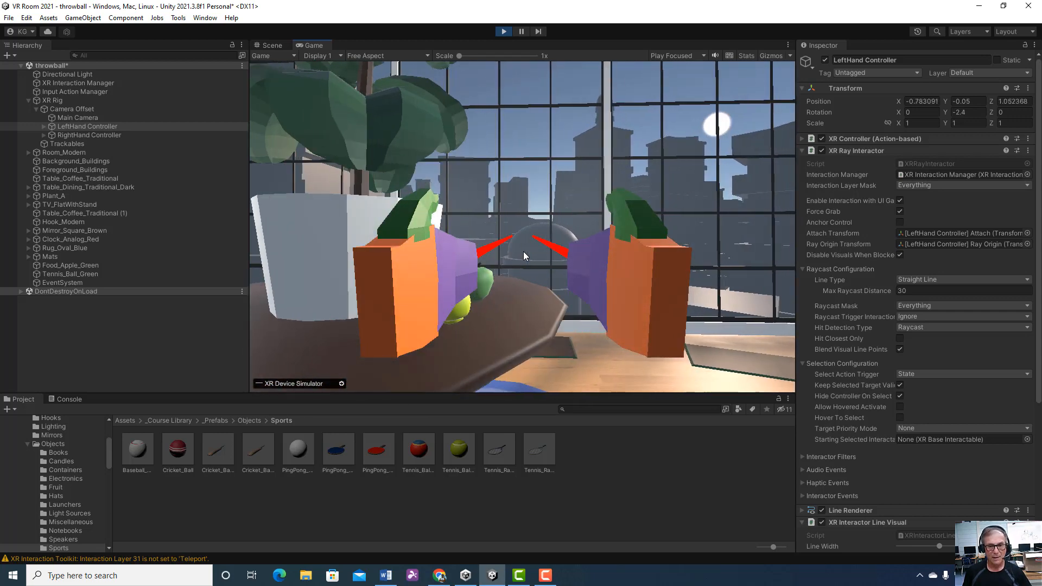
{"action": "key", "text": "s"}
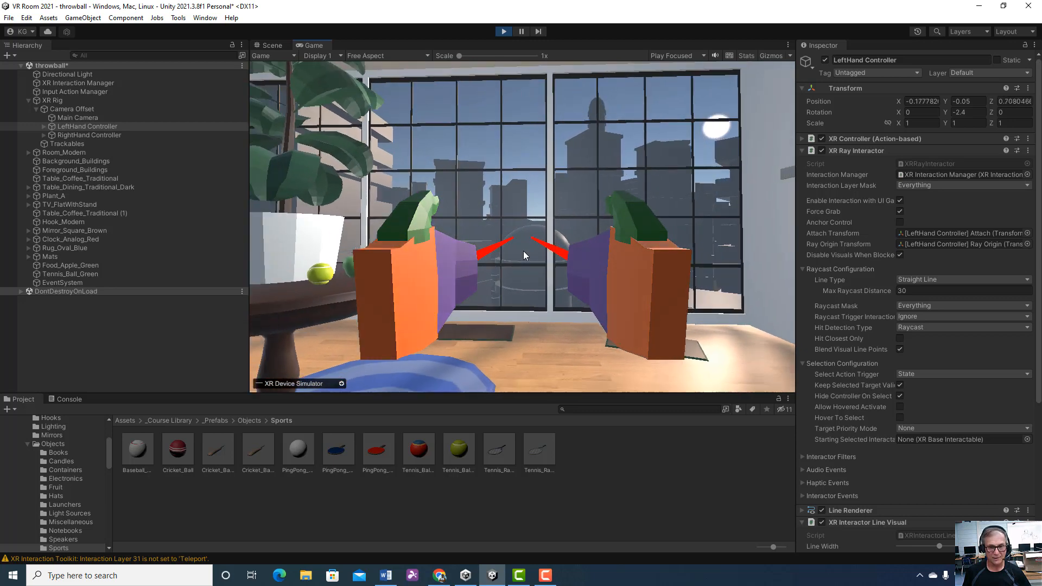
{"action": "key", "text": "w"}
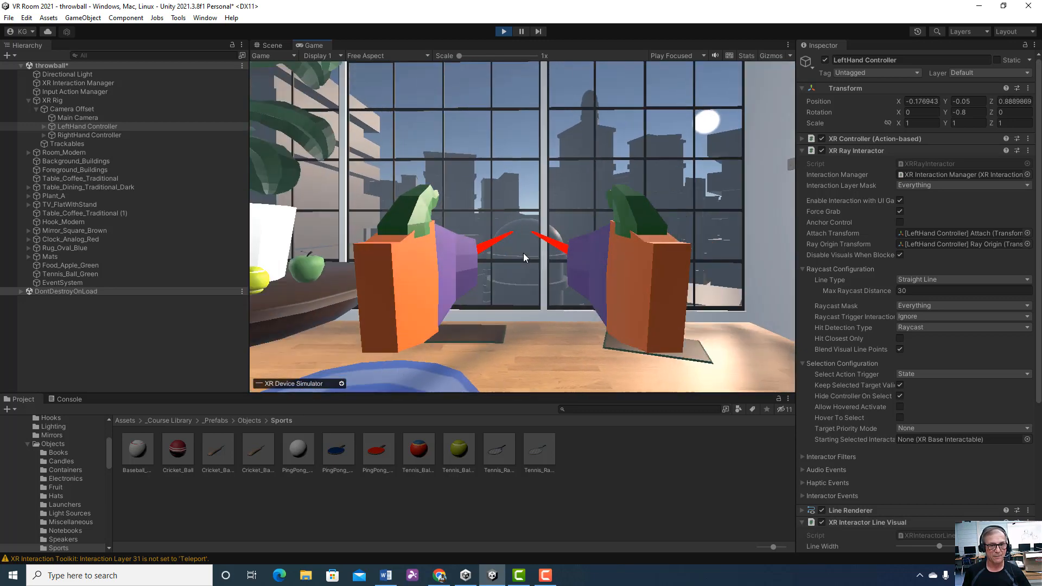
{"action": "right_click_drag", "start_coordinate": [523, 253], "coordinate": [509, 33]}
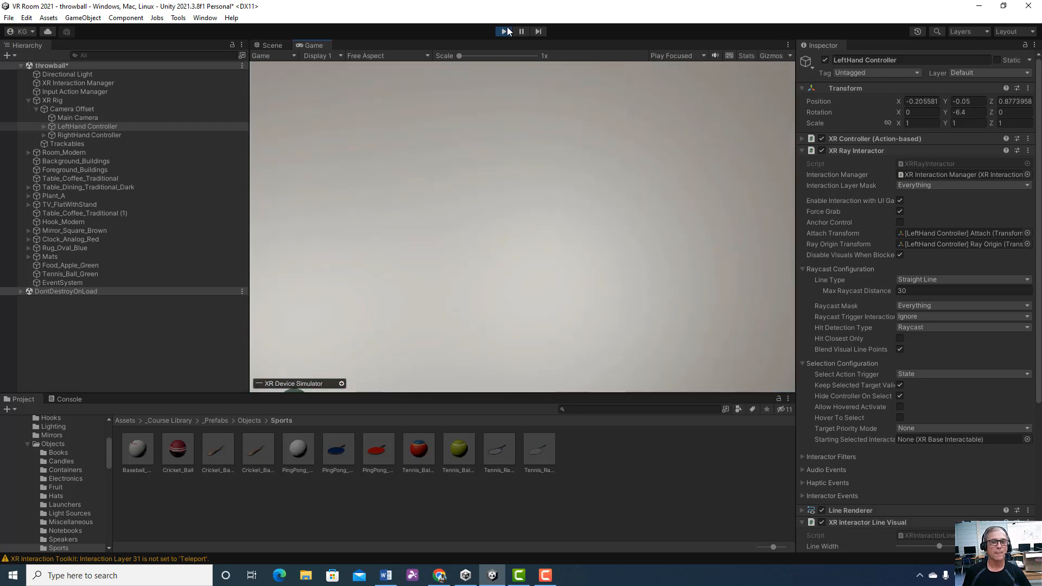
{"action": "left_click", "coordinate": [504, 32]}
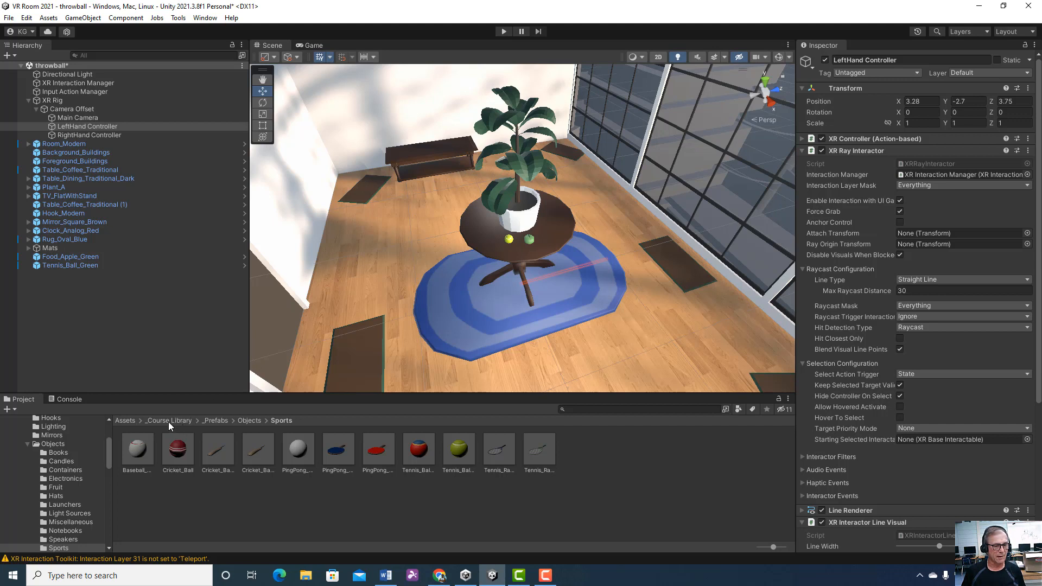
Open the Sports folder under Assets/_Course Library/_Prefabs/Objects and inspect the green apple in the scene and the Tennis_Ball_Green prefab
{"action": "left_click", "coordinate": [124, 421]}
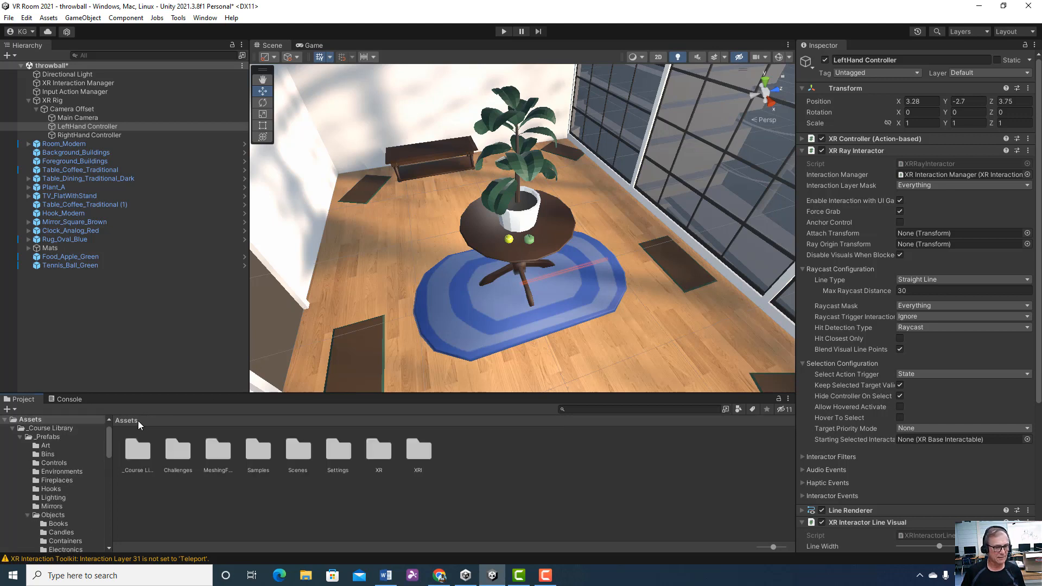
{"action": "double_click", "coordinate": [141, 450]}
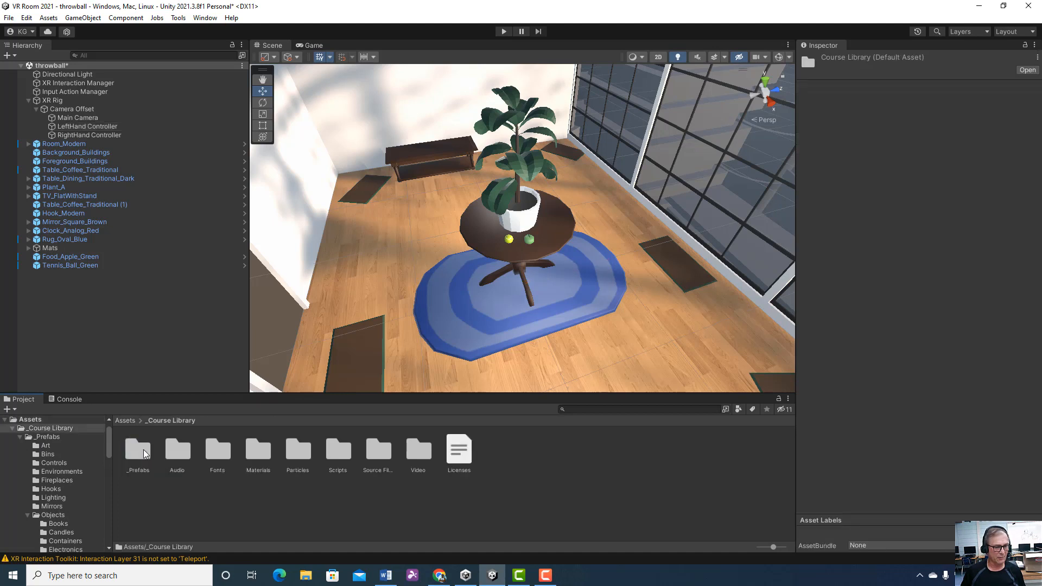
{"action": "double_click", "coordinate": [139, 451]}
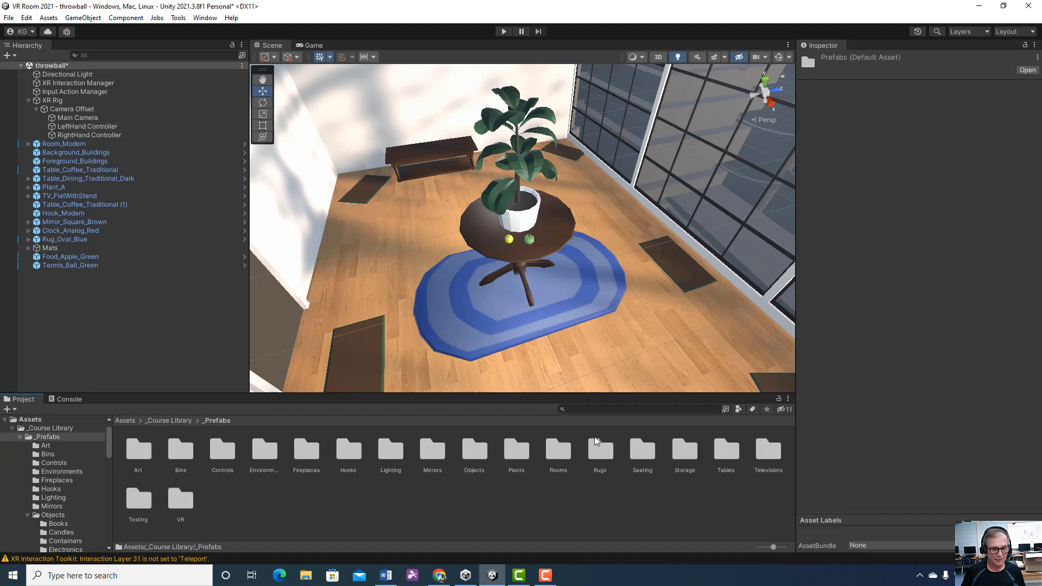
{"action": "double_click", "coordinate": [469, 450]}
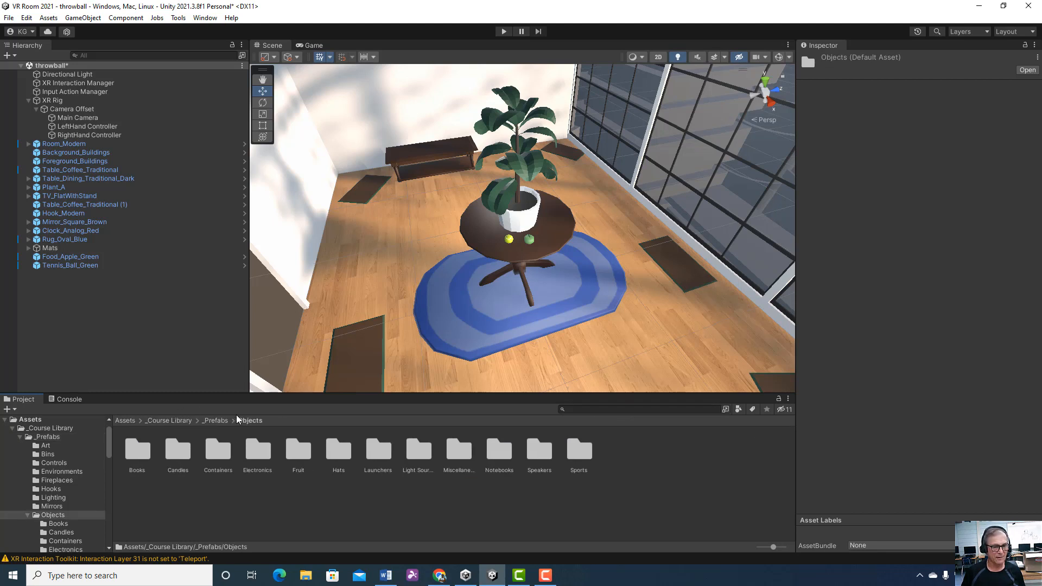
{"action": "double_click", "coordinate": [579, 452]}
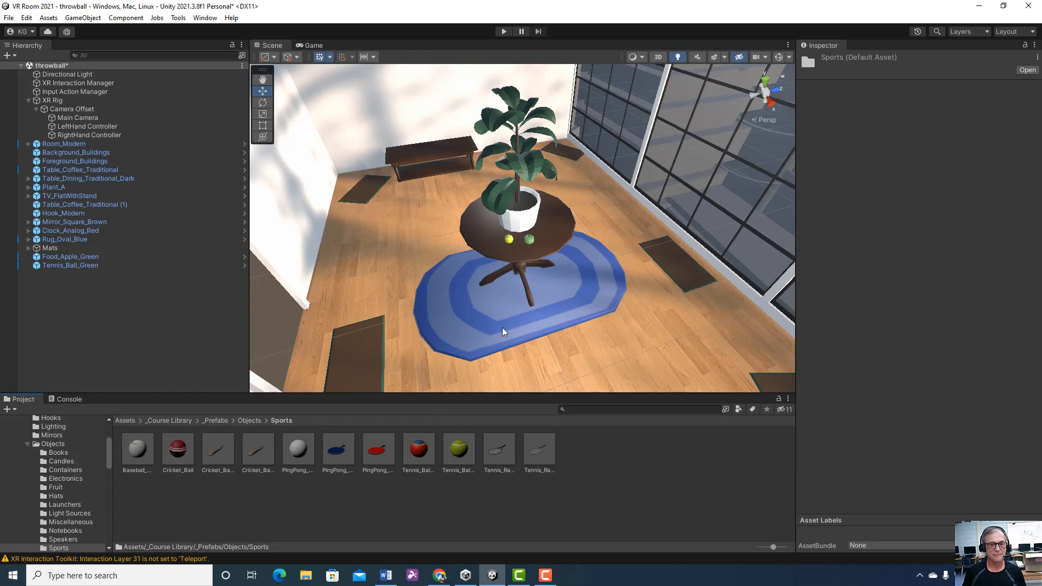
{"action": "left_click", "coordinate": [530, 242]}
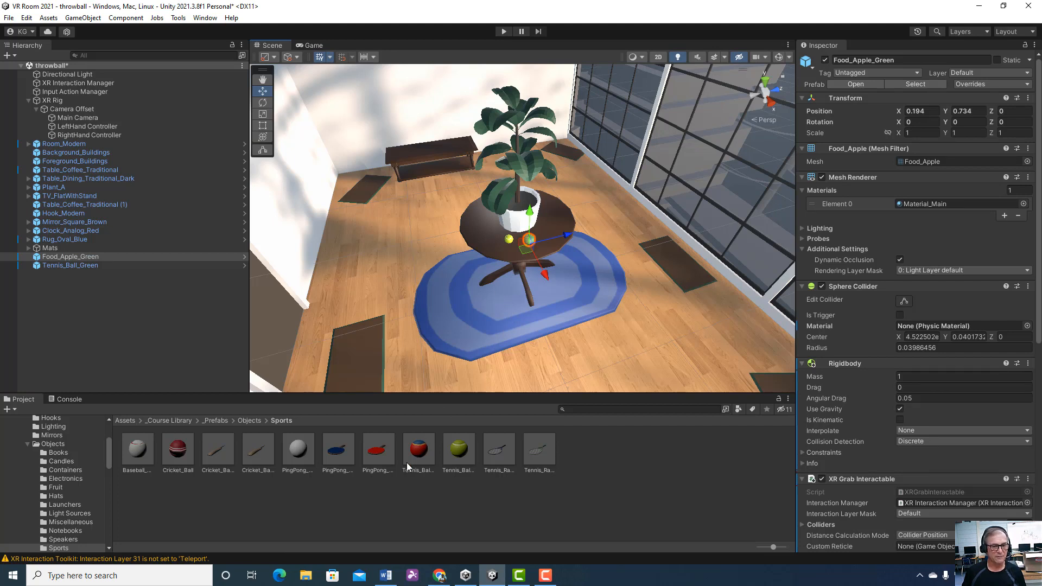
{"action": "left_click", "coordinate": [459, 450]}
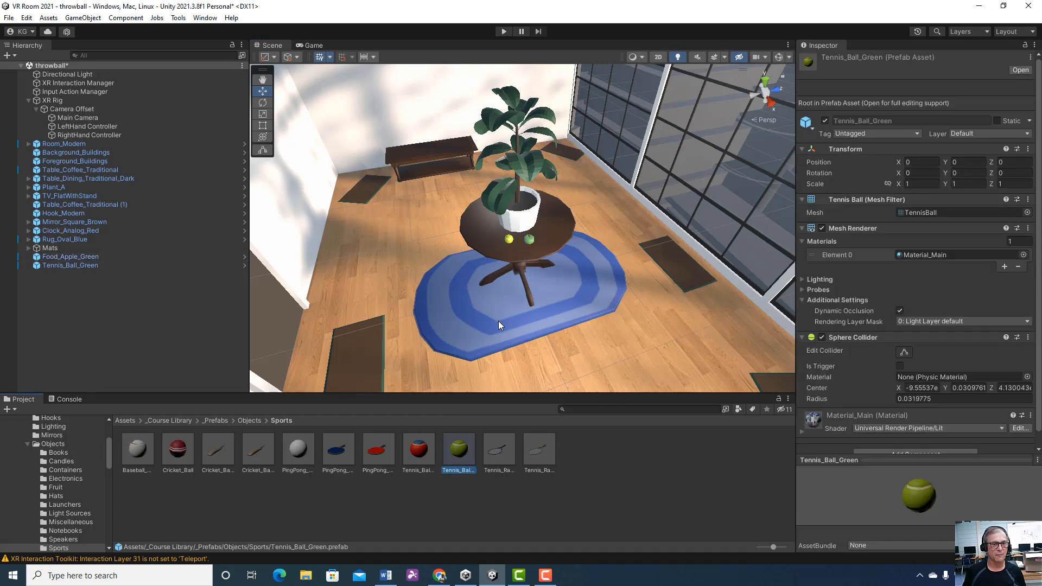
Raise Tennis_Ball_Green slightly above the tabletop, to a Y position of 0.8013
{"action": "left_click", "coordinate": [261, 94]}
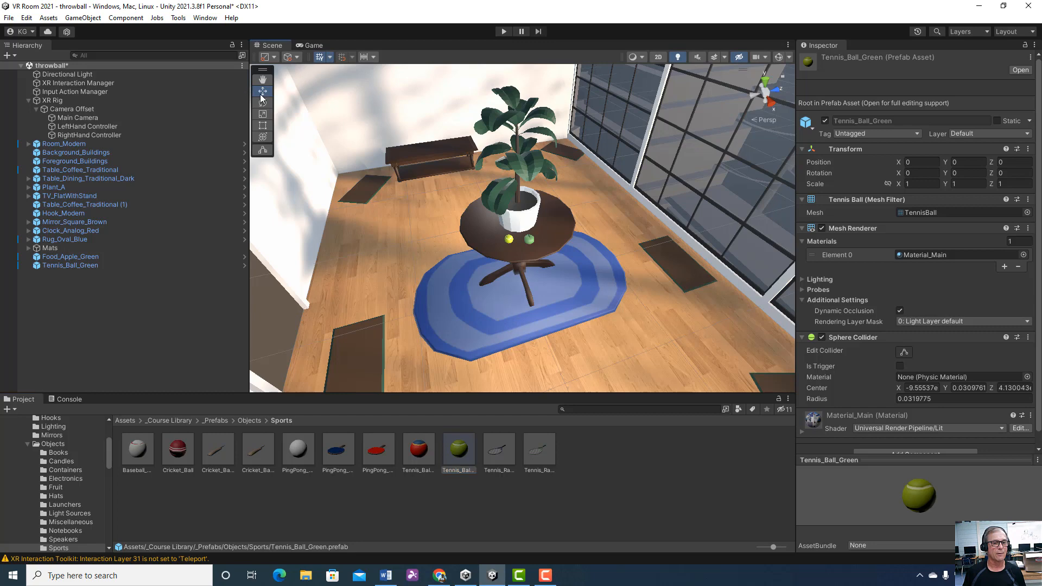
{"action": "double_click", "coordinate": [99, 265]}
{"action": "left_click", "coordinate": [325, 266]}
{"action": "key", "text": "space"}
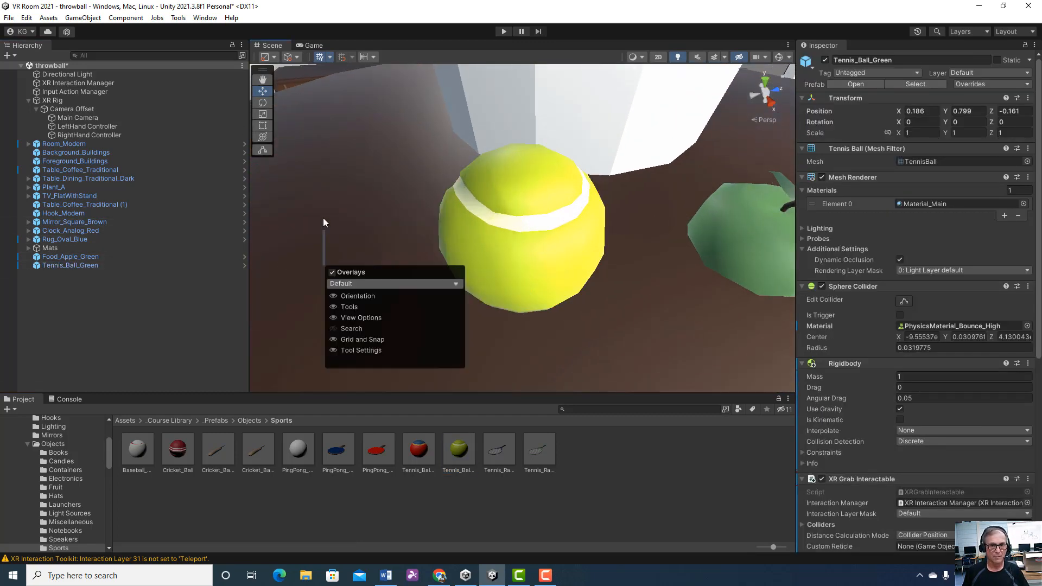
{"action": "key", "text": "space"}
{"action": "key", "text": "space"}
{"action": "left_click", "coordinate": [323, 234]}
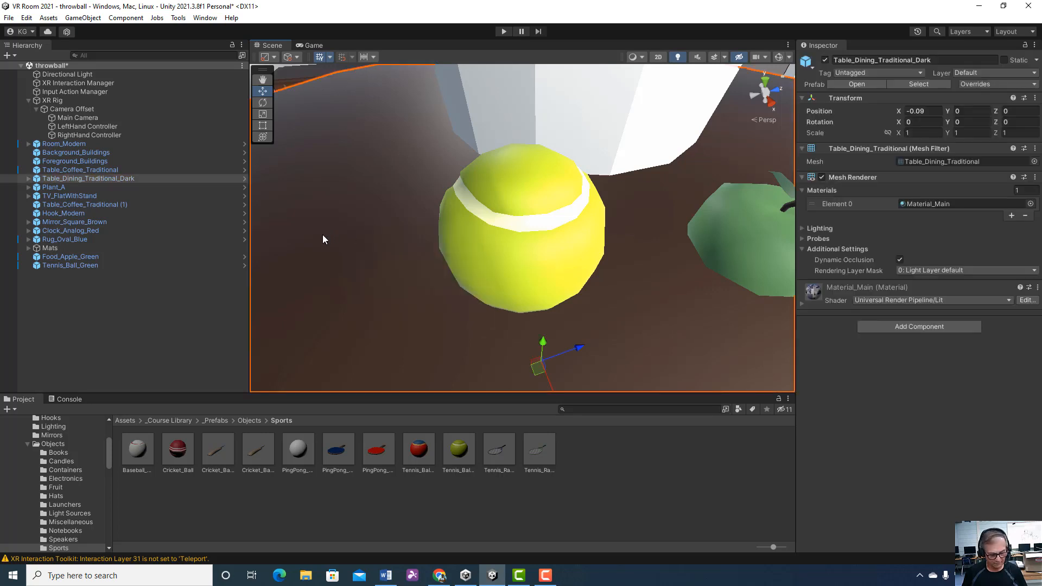
{"action": "left_click_drag", "start_coordinate": [336, 244], "coordinate": [332, 164], "text": "alt"}
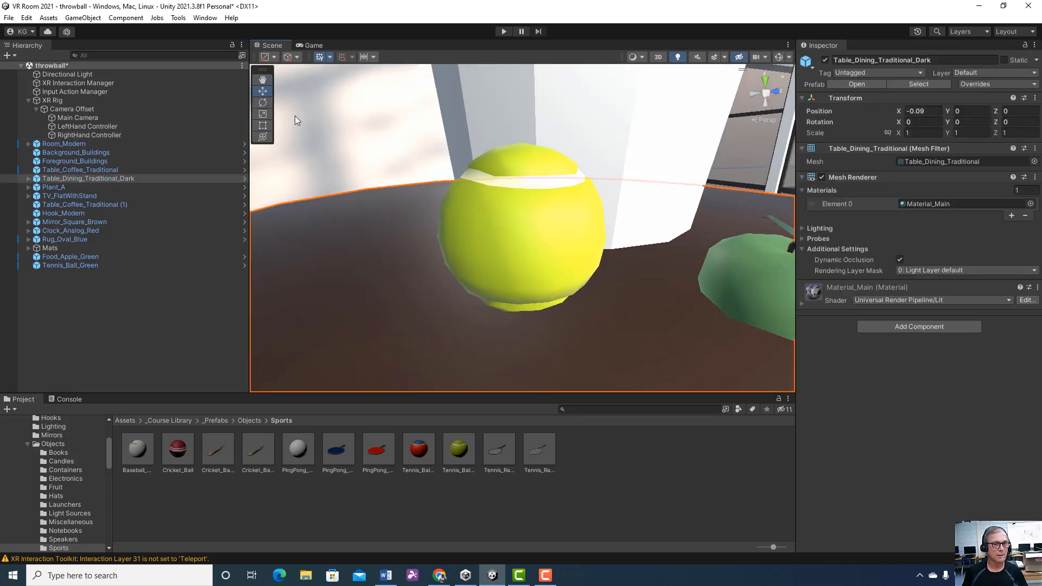
{"action": "left_click", "coordinate": [96, 265]}
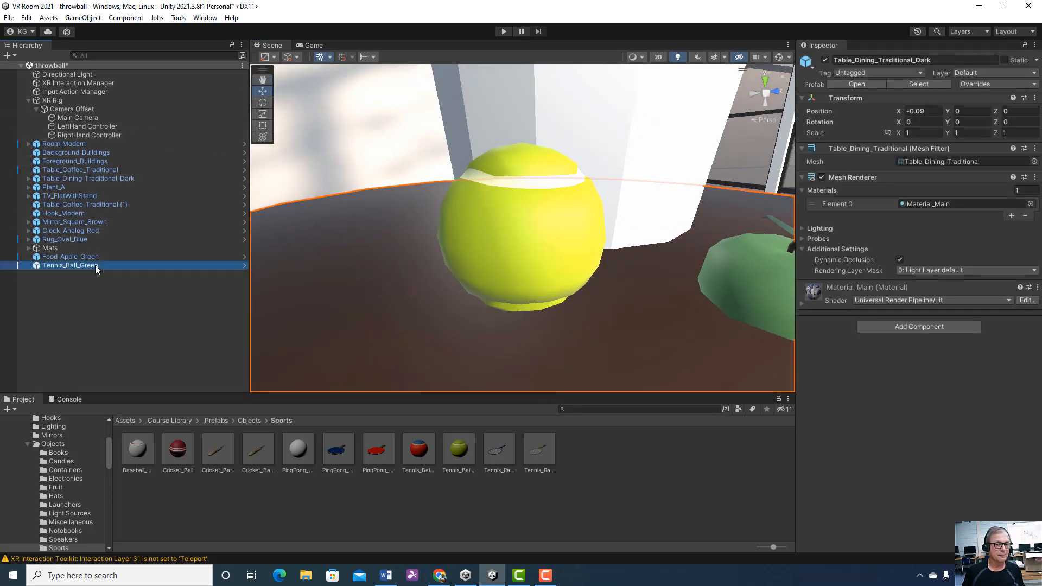
{"action": "mouse_move", "coordinate": [521, 257]}
{"action": "left_mouse_down"}
{"action": "mouse_move", "coordinate": [522, 231]}
{"action": "mouse_move", "coordinate": [523, 253]}
{"action": "left_mouse_up"}
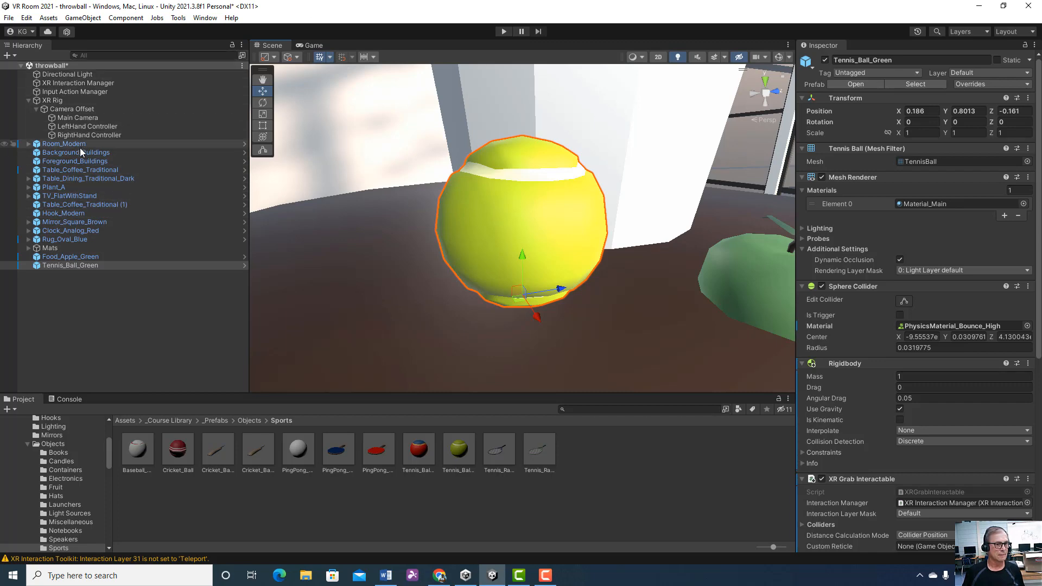
Examine the components of the tennis ball on the table and look up XR Grab Interactable among the addable components without adding it
{"action": "double_click", "coordinate": [71, 99]}
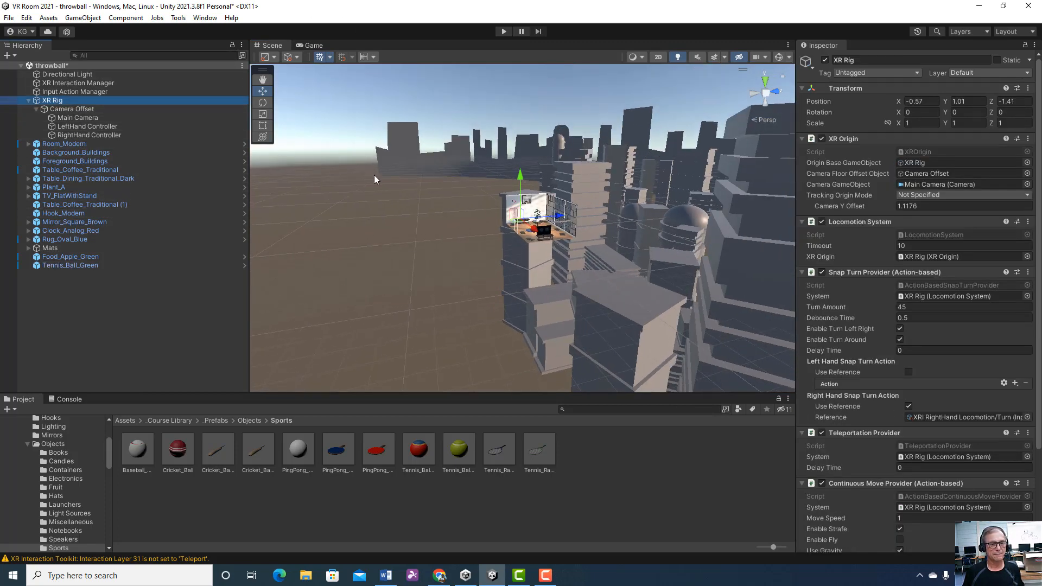
{"action": "double_click", "coordinate": [78, 239]}
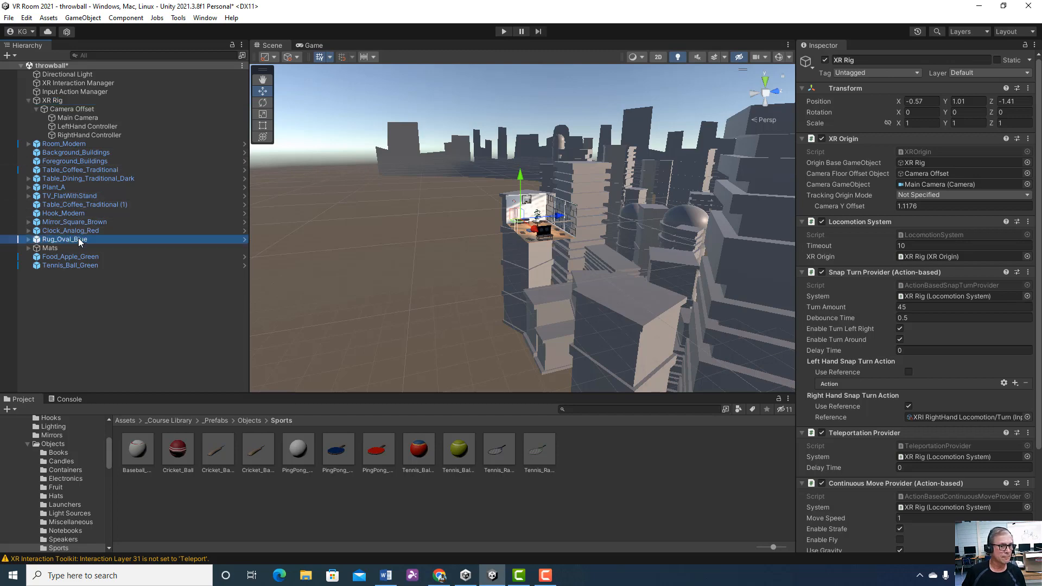
{"action": "left_click_drag", "start_coordinate": [515, 217], "coordinate": [644, 254], "text": "alt"}
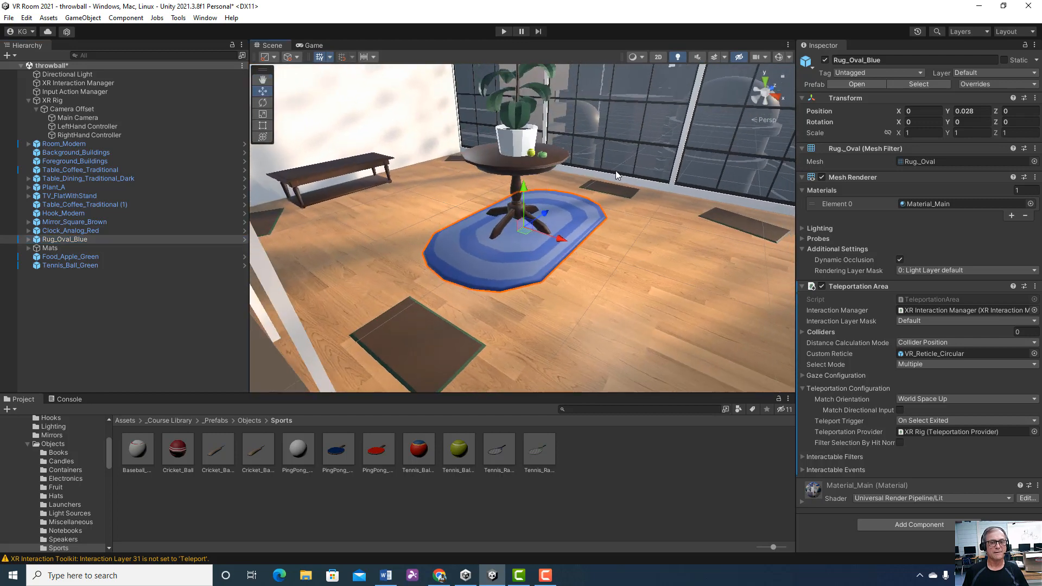
{"action": "left_click", "coordinate": [532, 154]}
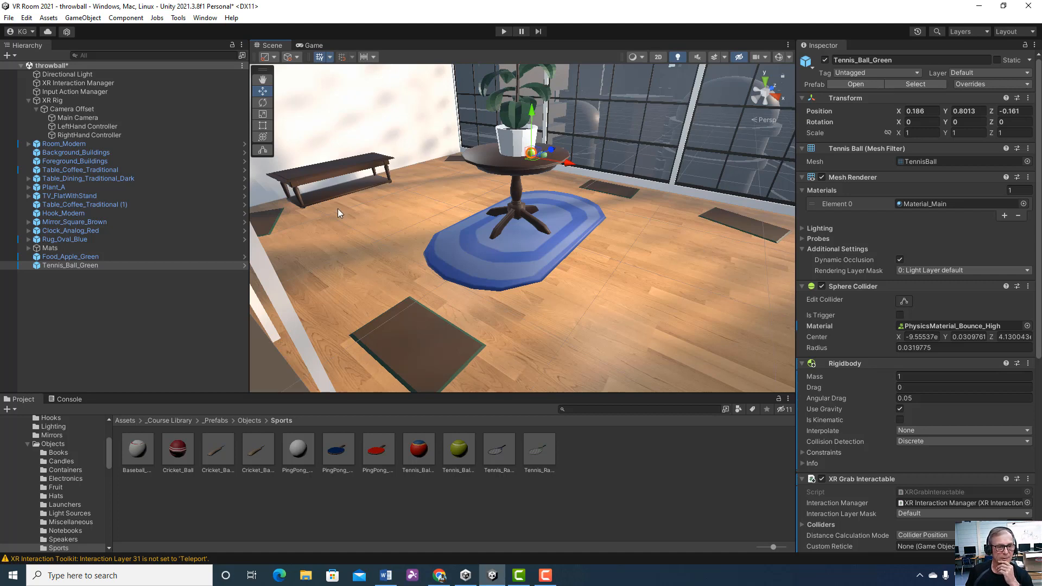
{"action": "scroll", "coordinate": [879, 246], "scroll_direction": "down", "scroll_amount": 3}
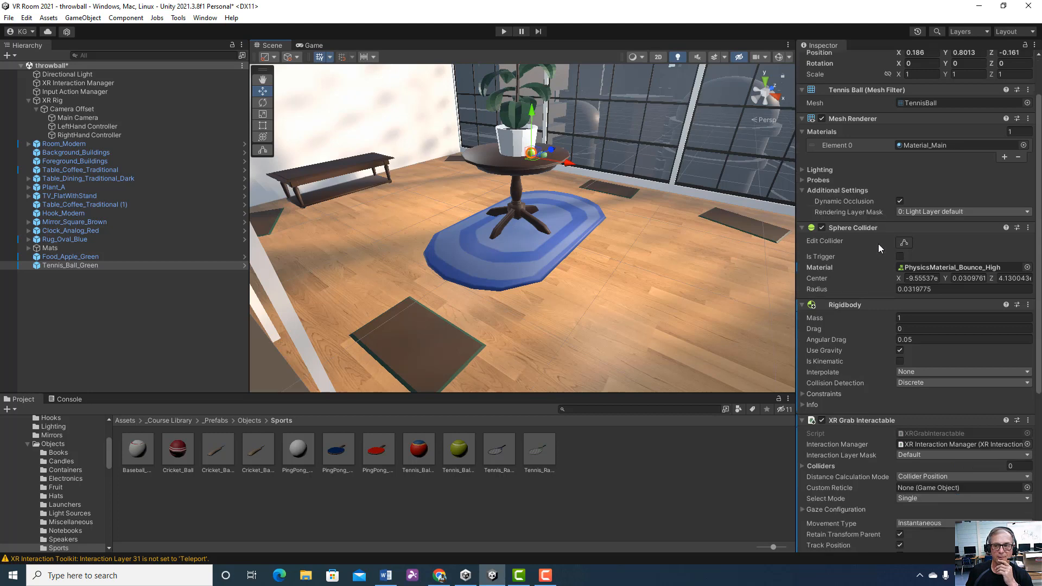
{"action": "scroll", "coordinate": [879, 246], "scroll_direction": "down", "scroll_amount": 3}
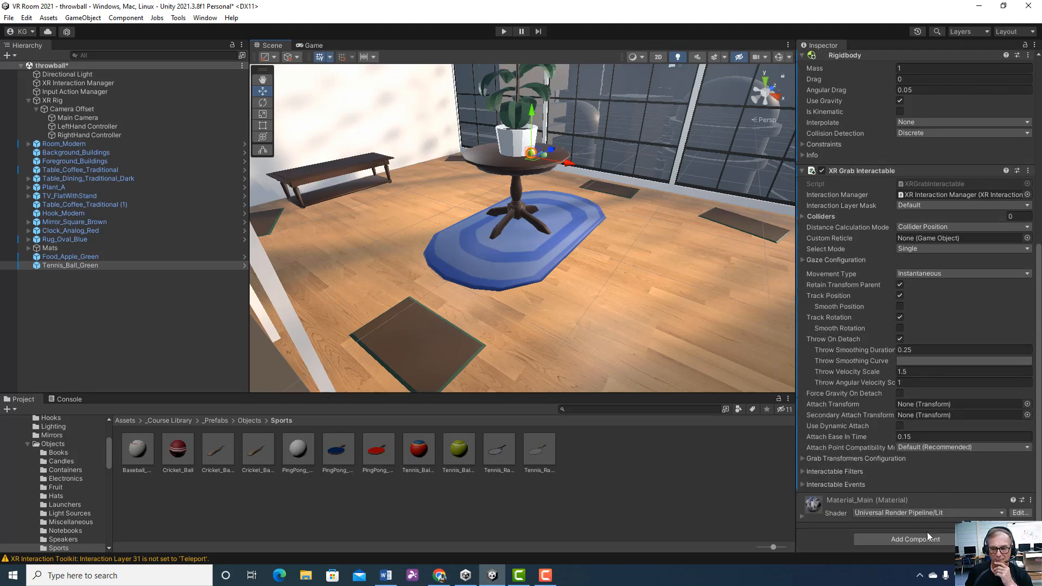
{"action": "left_click", "coordinate": [924, 534]}
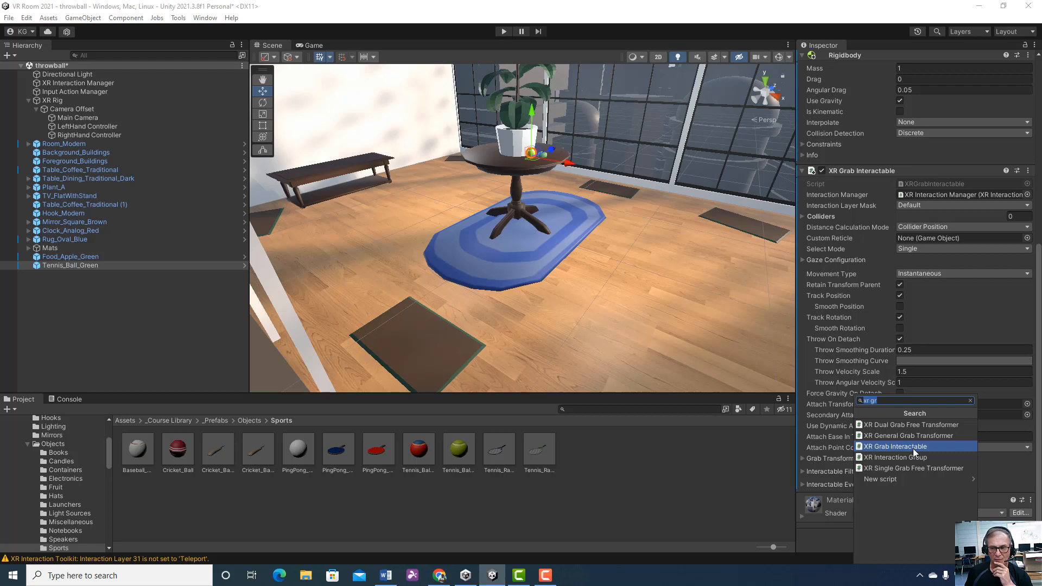
{"action": "left_click", "coordinate": [733, 471]}
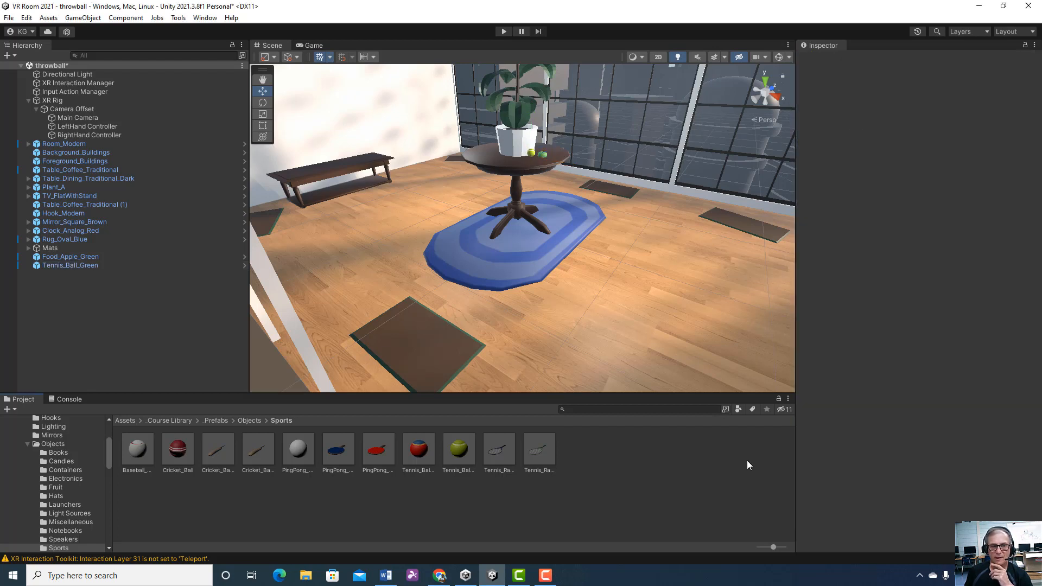
Review the Sphere Collider, Rigidbody and XR Grab Interactable settings of Tennis_Ball_Green
{"action": "left_click", "coordinate": [84, 265]}
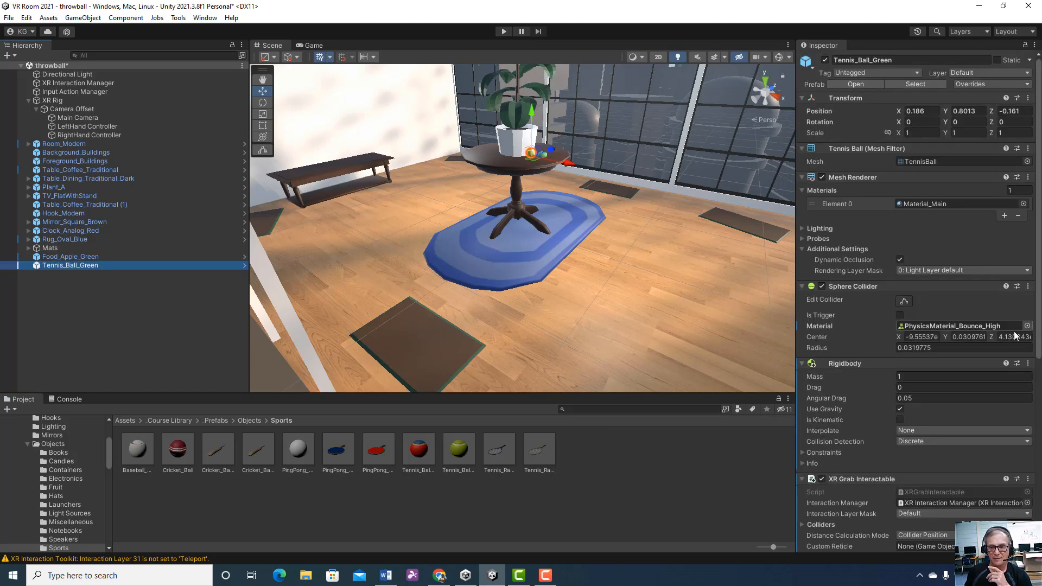
{"action": "scroll", "coordinate": [954, 375], "scroll_direction": "down", "scroll_amount": 2}
{"action": "scroll", "coordinate": [955, 379], "scroll_direction": "down", "scroll_amount": 2}
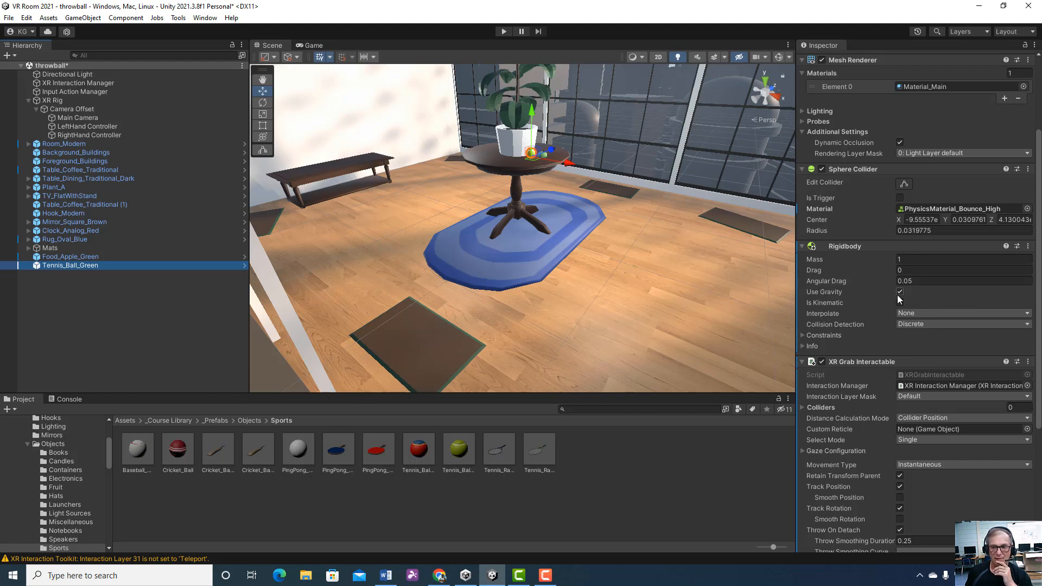
{"action": "scroll", "coordinate": [898, 295], "scroll_direction": "up", "scroll_amount": 2}
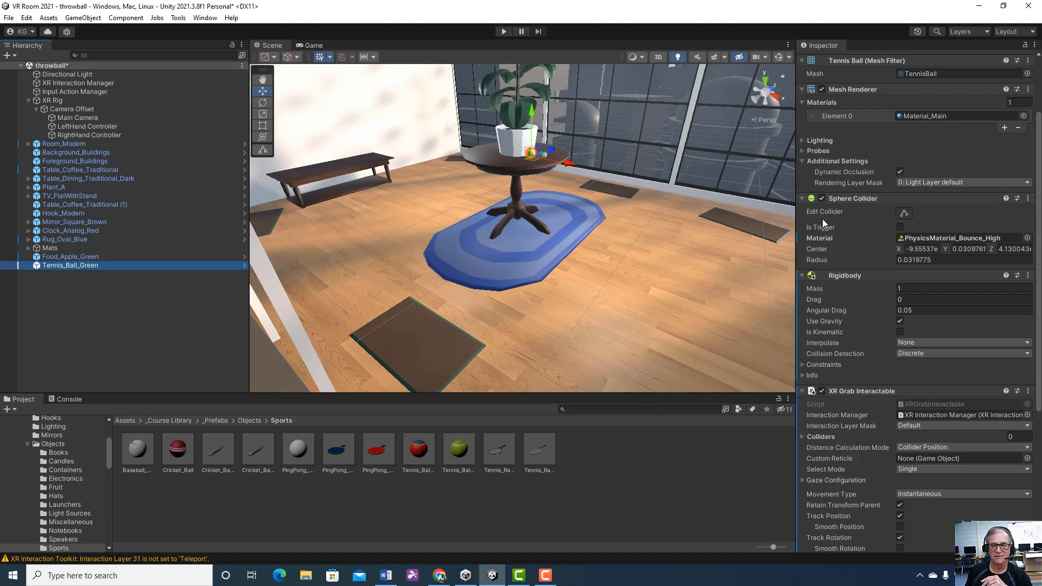
View the physics materials available for the tennis ball's Sphere Collider and close the selection without choosing another
{"action": "left_click", "coordinate": [99, 265]}
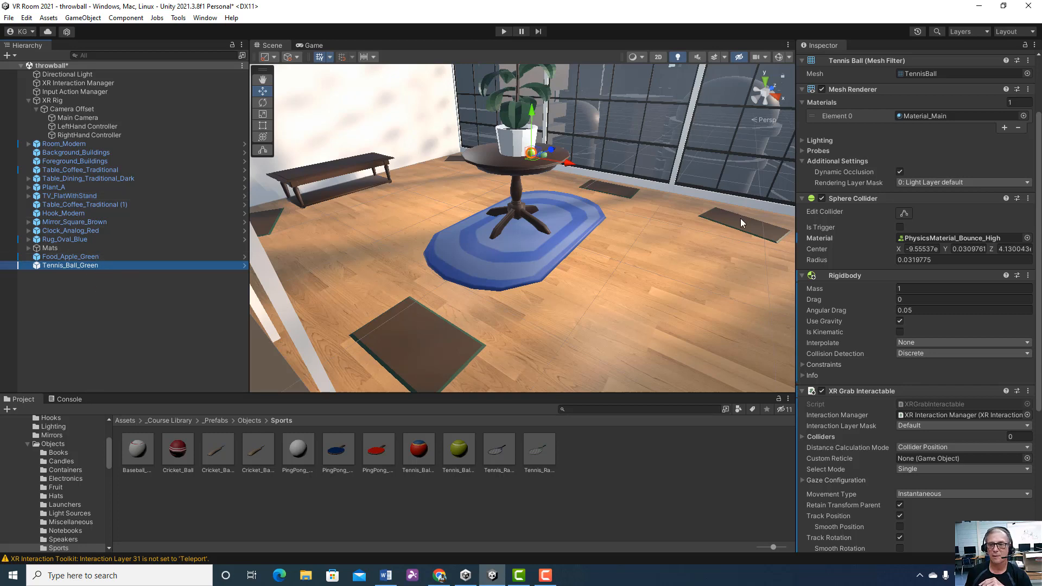
{"action": "left_click", "coordinate": [1028, 239]}
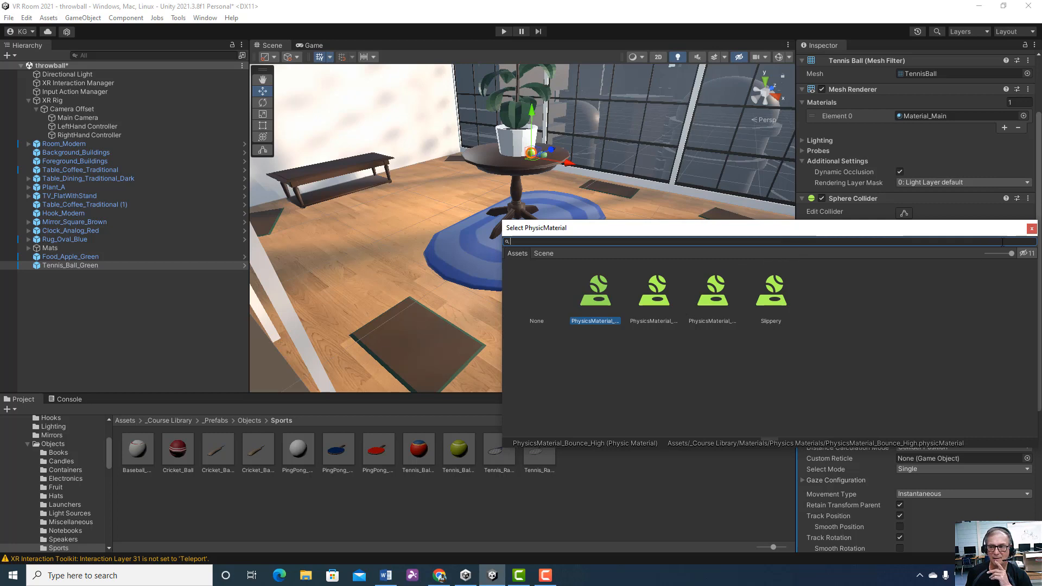
{"action": "mouse_move", "coordinate": [1012, 253]}
{"action": "left_mouse_down"}
{"action": "mouse_move", "coordinate": [992, 254]}
{"action": "mouse_move", "coordinate": [1012, 253]}
{"action": "left_mouse_up"}
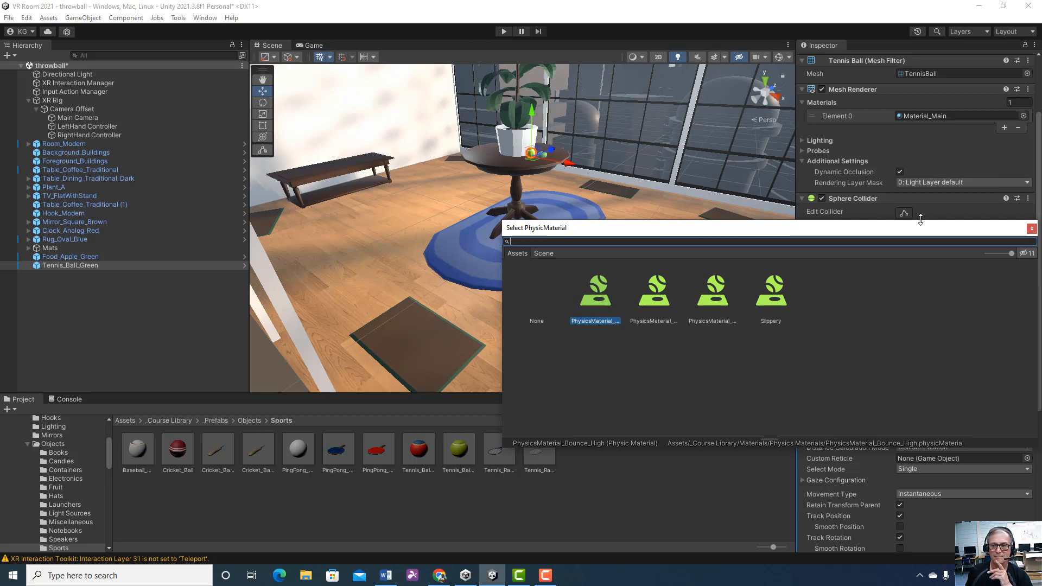
{"action": "left_click", "coordinate": [1031, 229]}
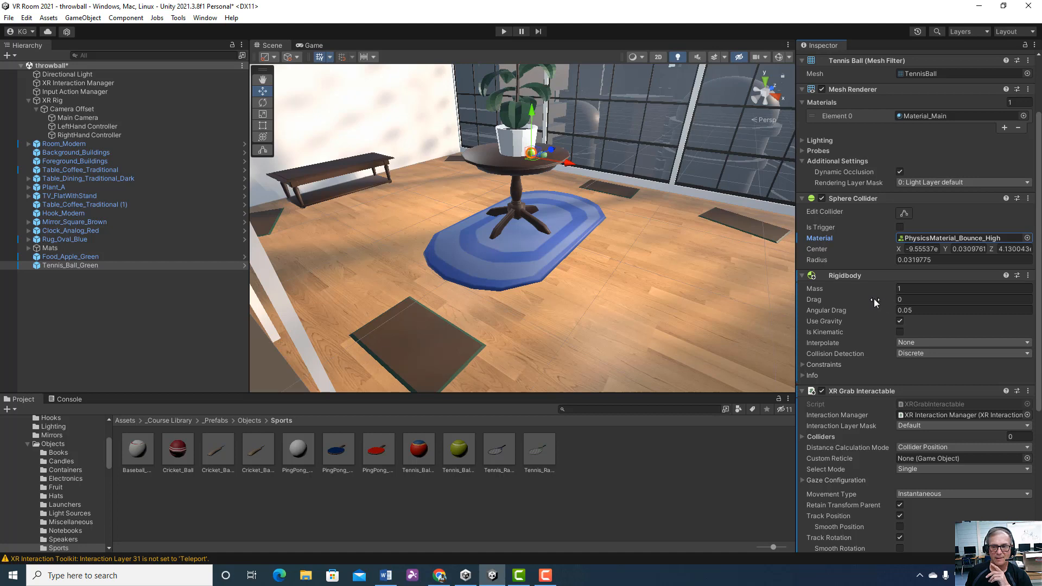
Review the tennis ball's XR Grab Interactable settings and the LeftHand Controller's XR Ray Interactor settings
{"action": "scroll", "coordinate": [890, 301], "scroll_direction": "down", "scroll_amount": 3}
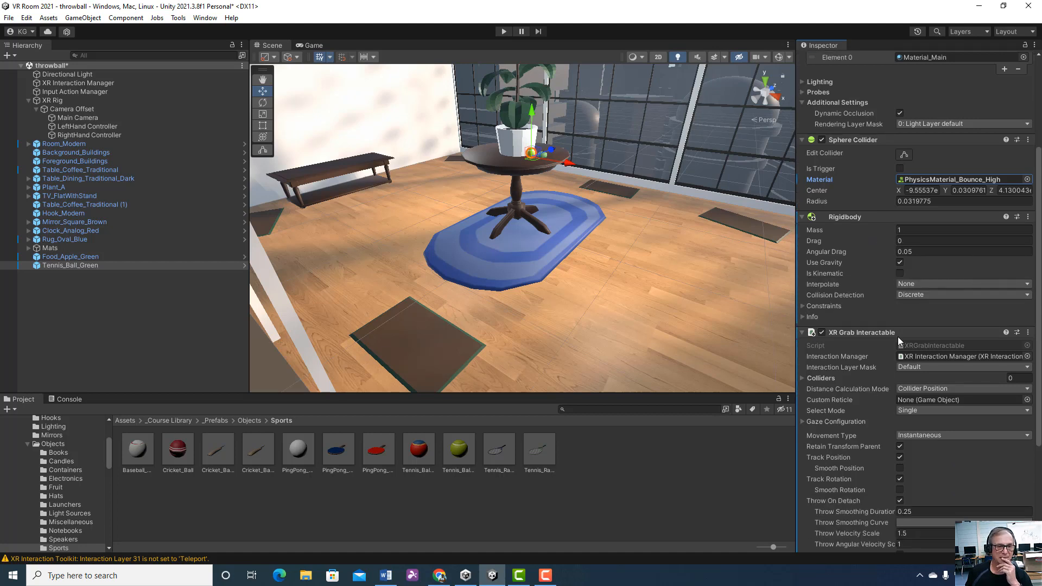
{"action": "left_click", "coordinate": [118, 126]}
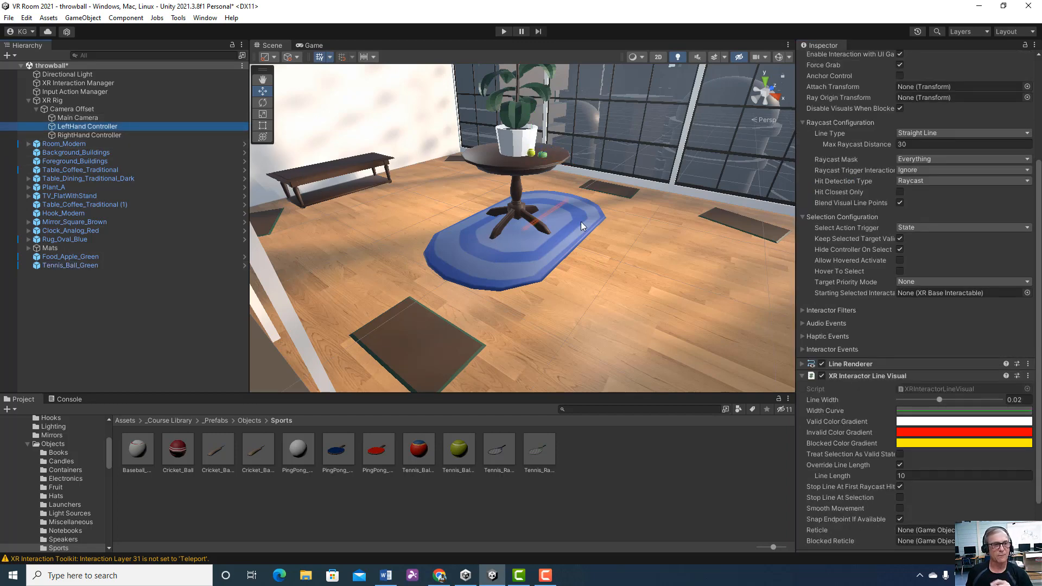
{"action": "scroll", "coordinate": [581, 222], "scroll_direction": "up", "scroll_amount": 3}
{"action": "scroll", "coordinate": [581, 222], "scroll_direction": "down", "scroll_amount": 5}
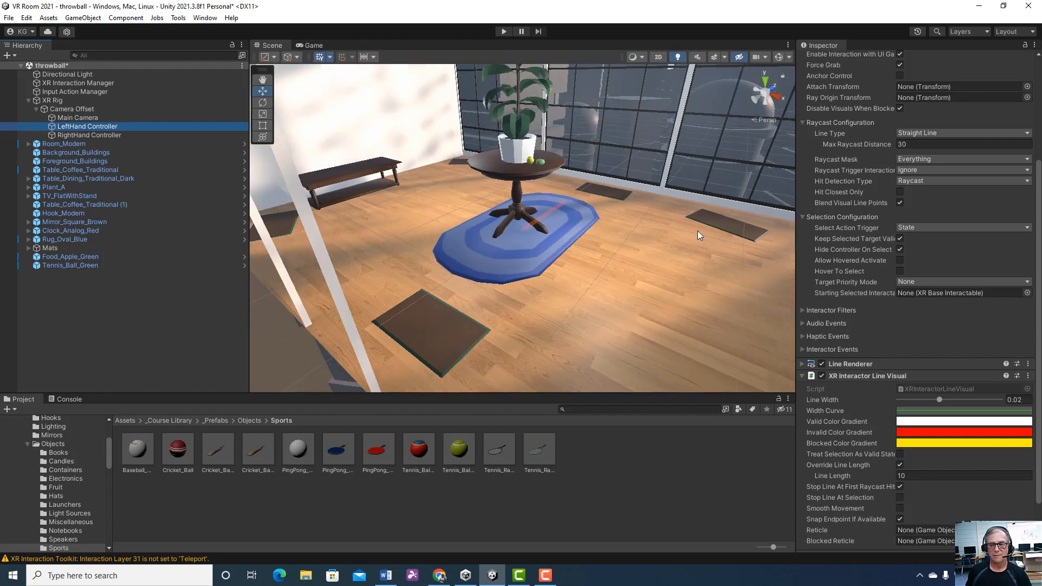
{"action": "scroll", "coordinate": [946, 259], "scroll_direction": "down", "scroll_amount": 3}
{"action": "scroll", "coordinate": [945, 259], "scroll_direction": "up", "scroll_amount": 4}
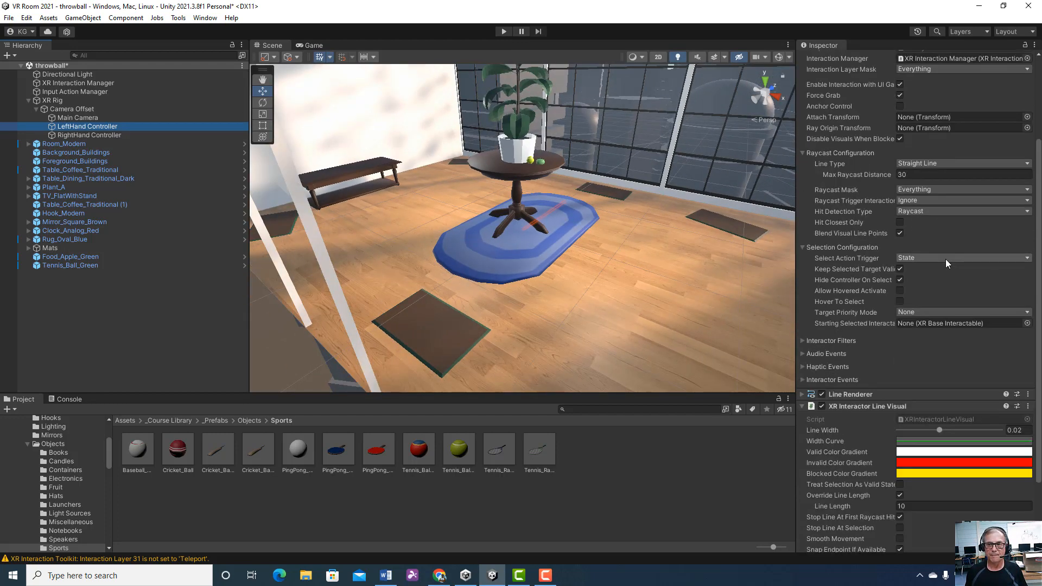
{"action": "scroll", "coordinate": [945, 259], "scroll_direction": "up", "scroll_amount": 5}
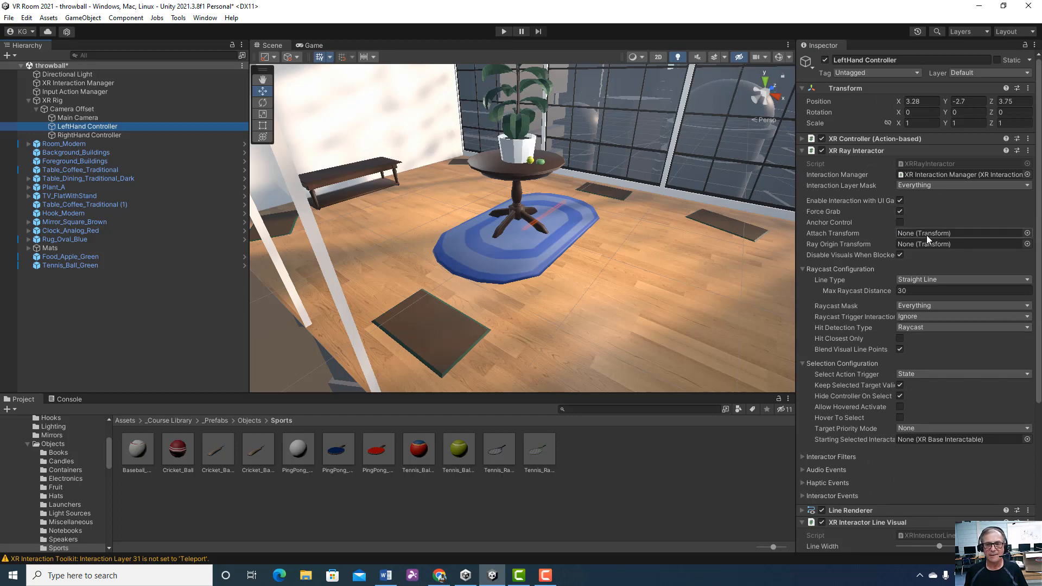
Start a play test and grab the tennis ball from the table with the left-hand controller
{"action": "left_click", "coordinate": [503, 31]}
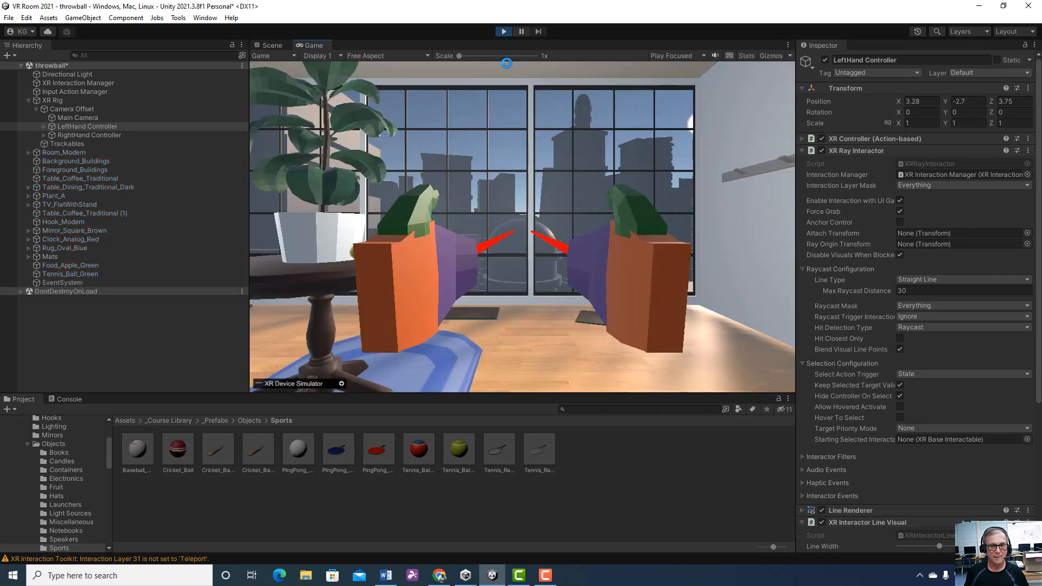
{"action": "key", "text": "shift"}
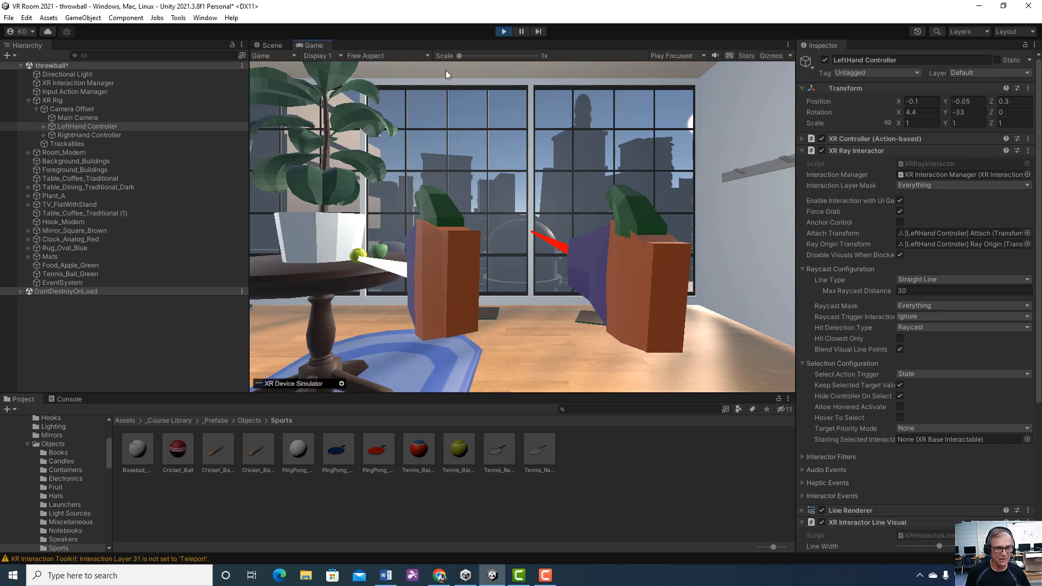
{"action": "key", "text": "g"}
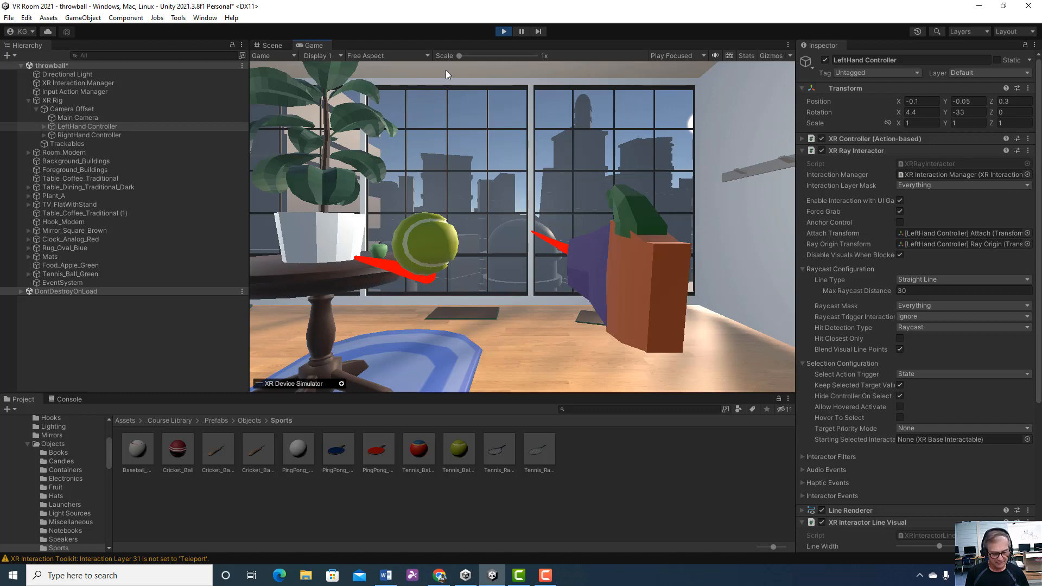
Carry the tennis ball around the room, drop it near the rug and end the play test
{"action": "key", "text": "w"}
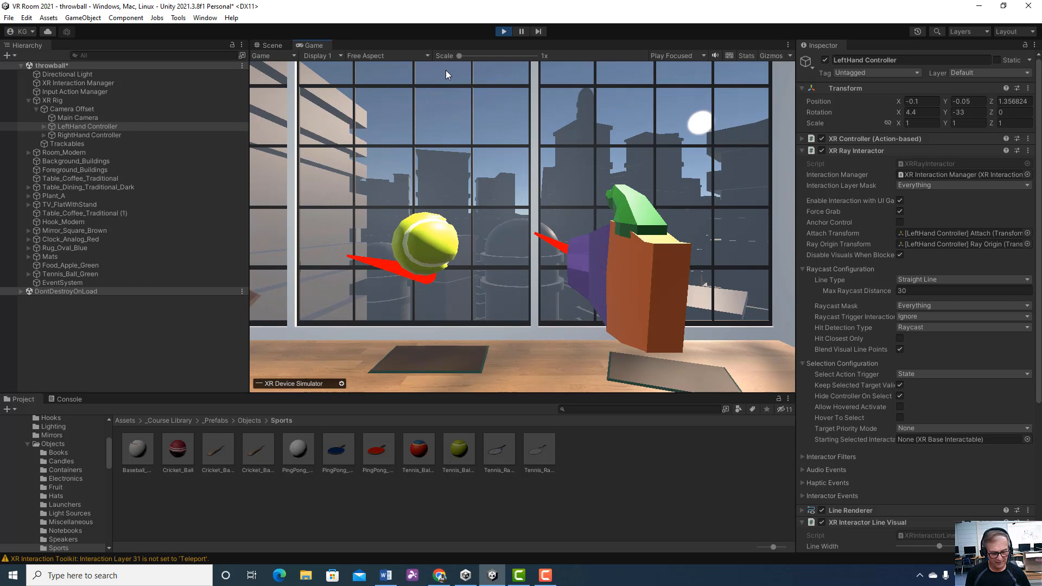
{"action": "key", "text": "s"}
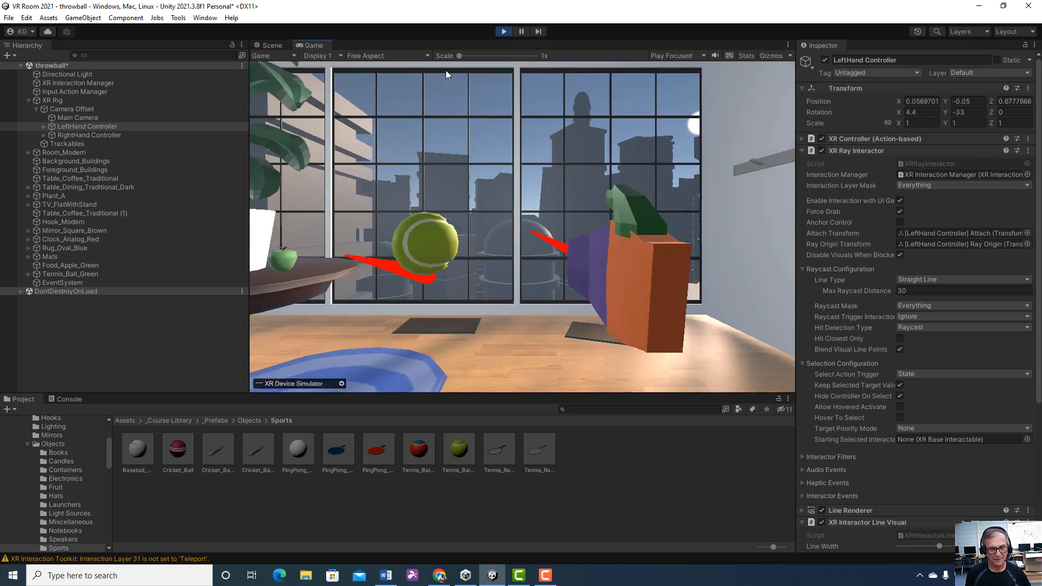
{"action": "key", "text": "d"}
{"action": "key", "text": "d"}
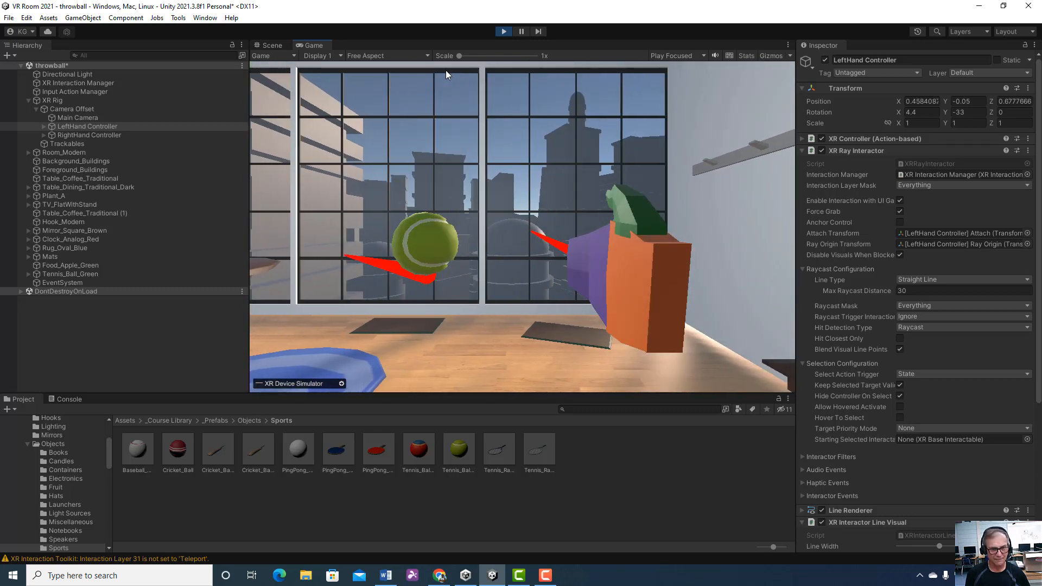
{"action": "key", "text": "a"}
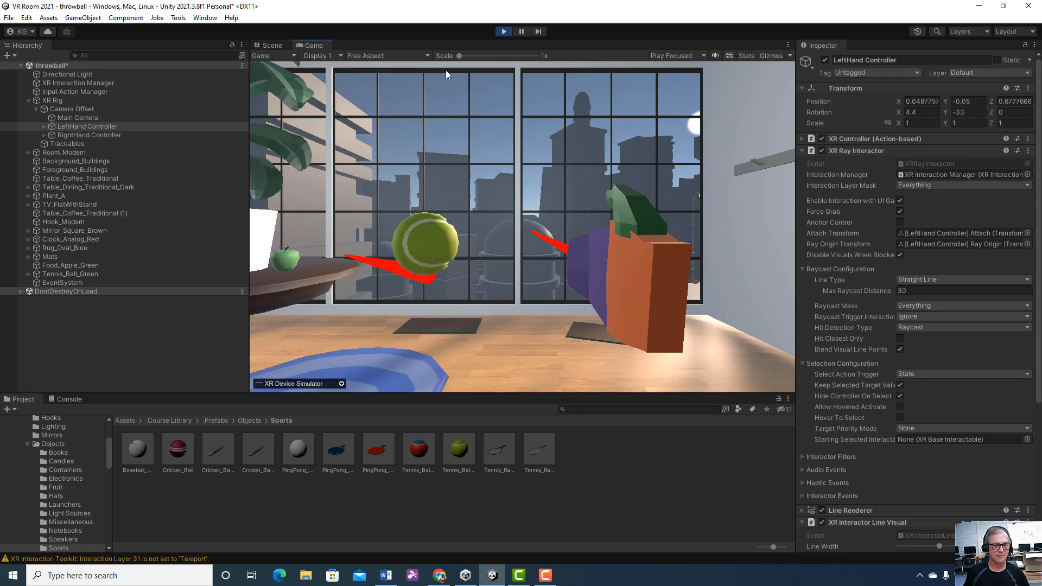
{"action": "key", "text": "g"}
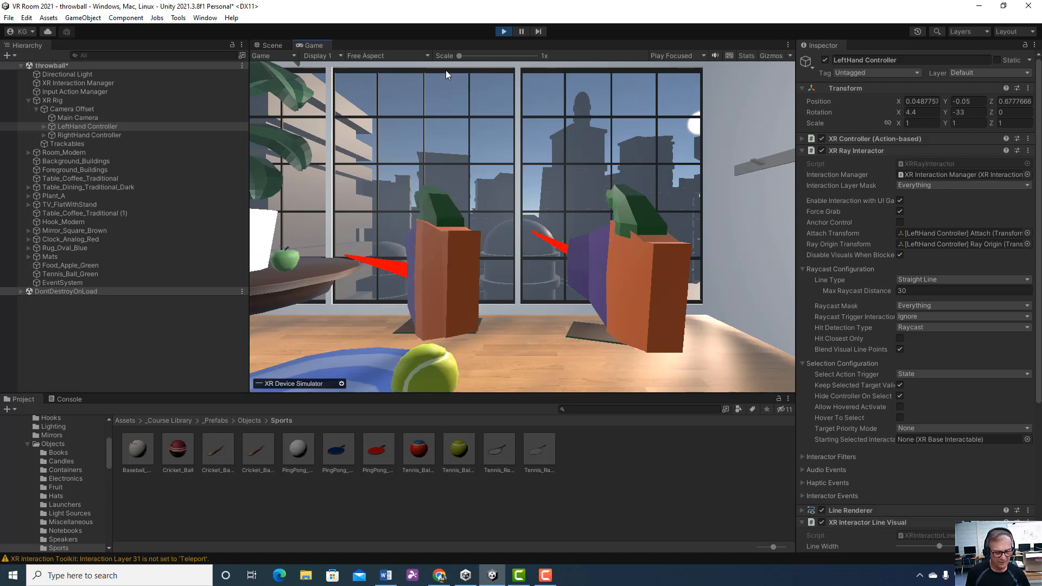
{"action": "right_click_drag", "start_coordinate": [445, 70], "coordinate": [503, 31]}
{"action": "left_click", "coordinate": [502, 31]}
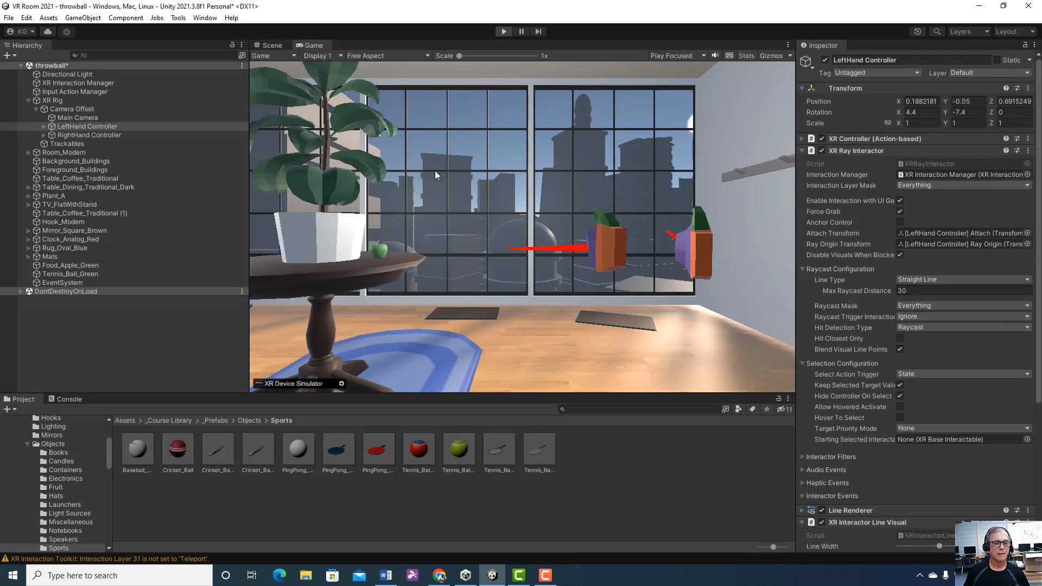
Run the scene again, reposition the left controller and grab the tennis ball with the right-hand controller
{"action": "left_click", "coordinate": [503, 31]}
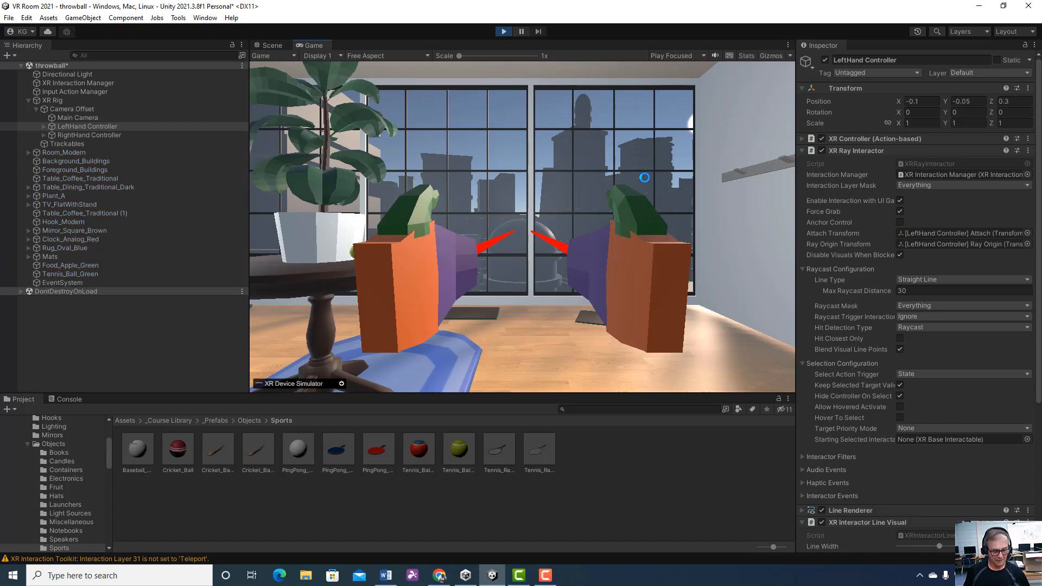
{"action": "key", "text": "shift"}
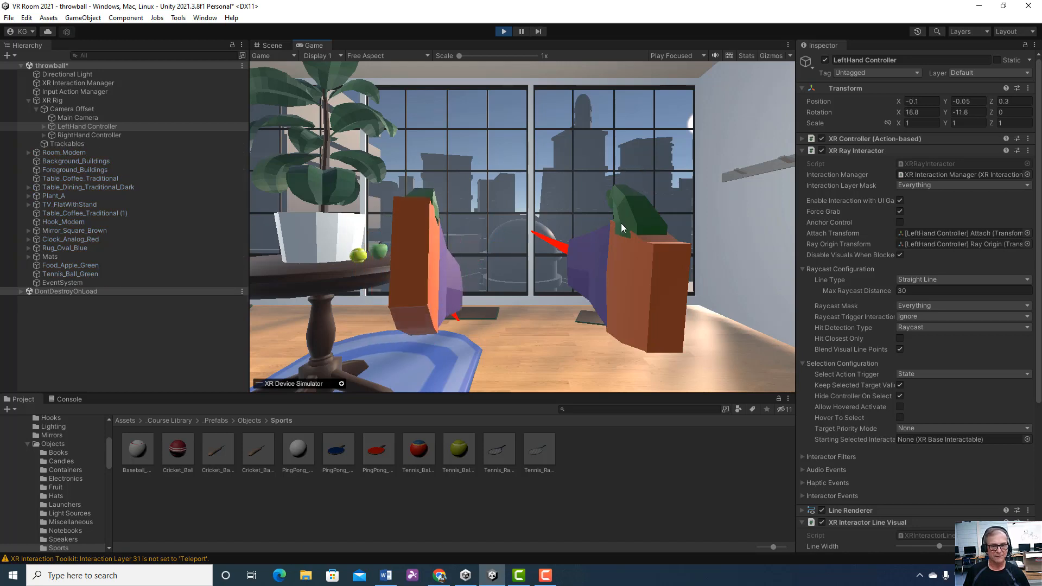
{"action": "key", "text": "r"}
{"action": "key", "text": "r"}
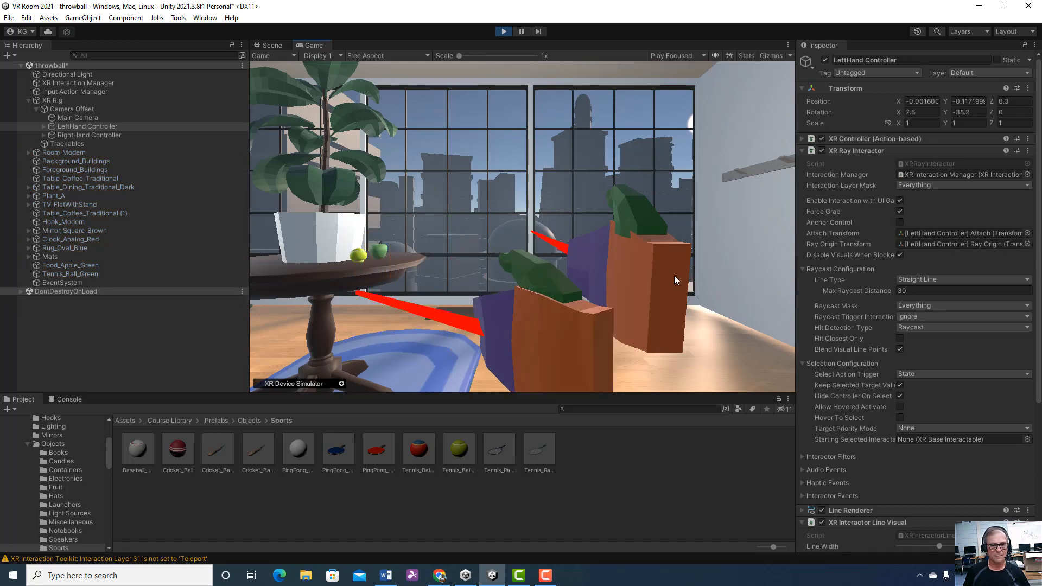
{"action": "key", "text": "space"}
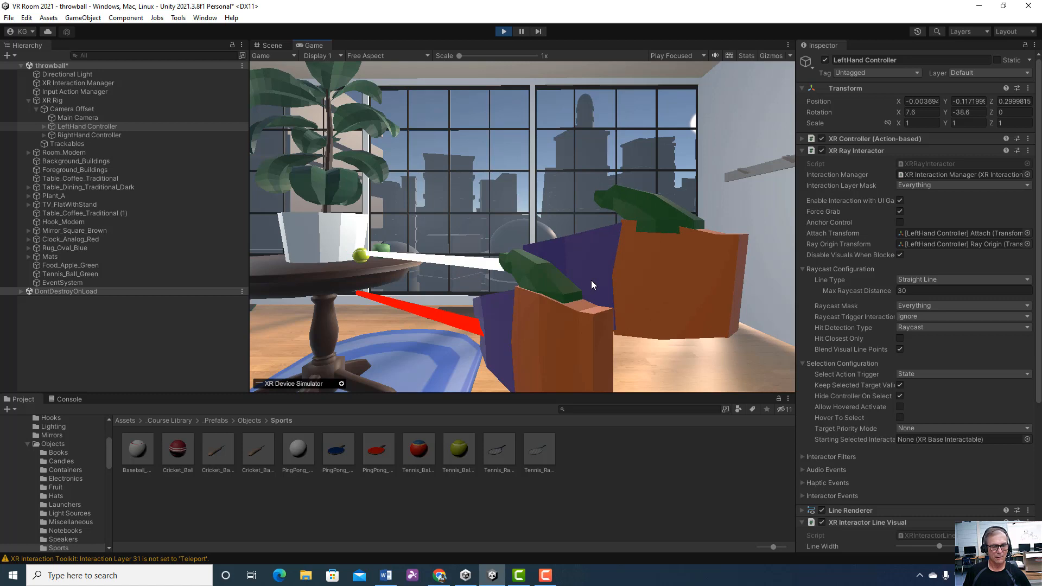
{"action": "key", "text": "g"}
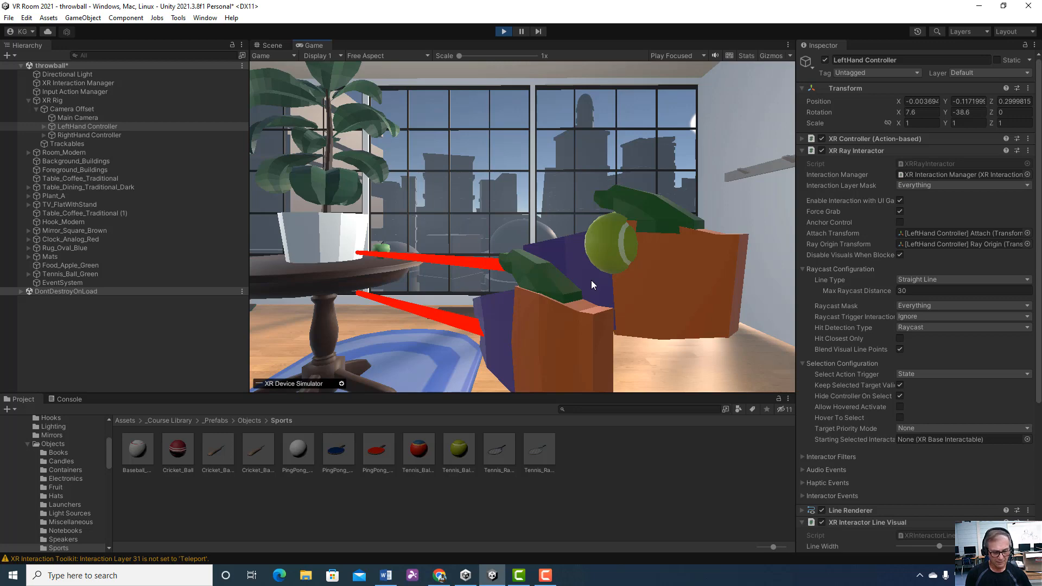
Move forward with the tennis ball, swing the right controller and release the ball, ending the play test
{"action": "key", "text": "w"}
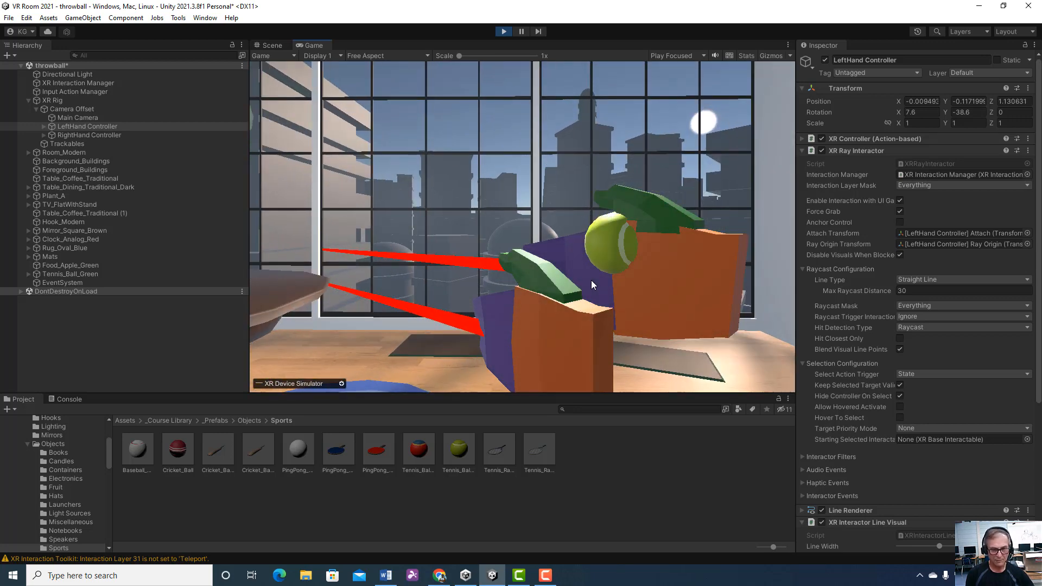
{"action": "right_click_drag", "start_coordinate": [591, 280], "coordinate": [689, 307]}
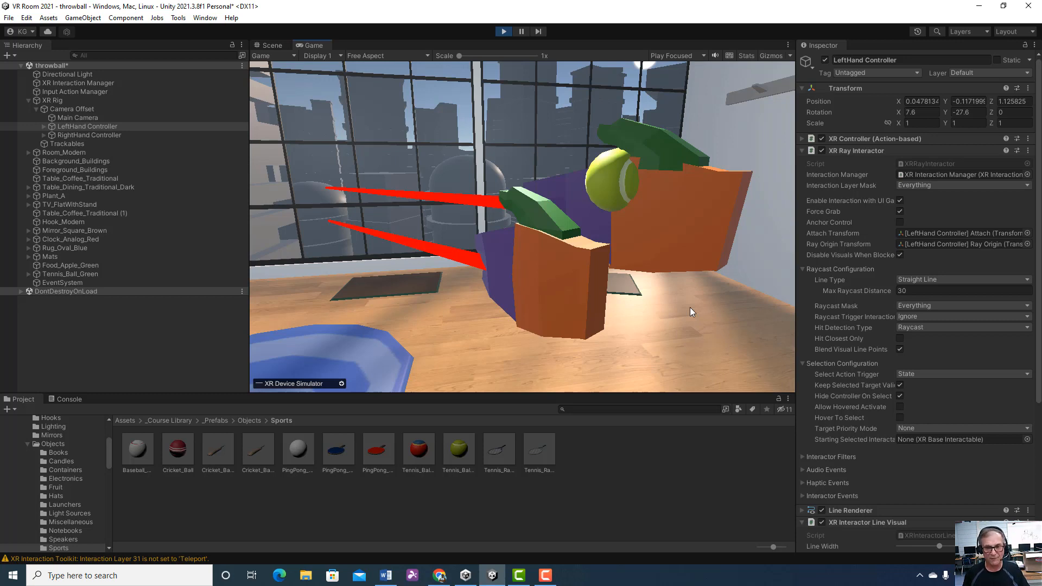
{"action": "key", "text": "space"}
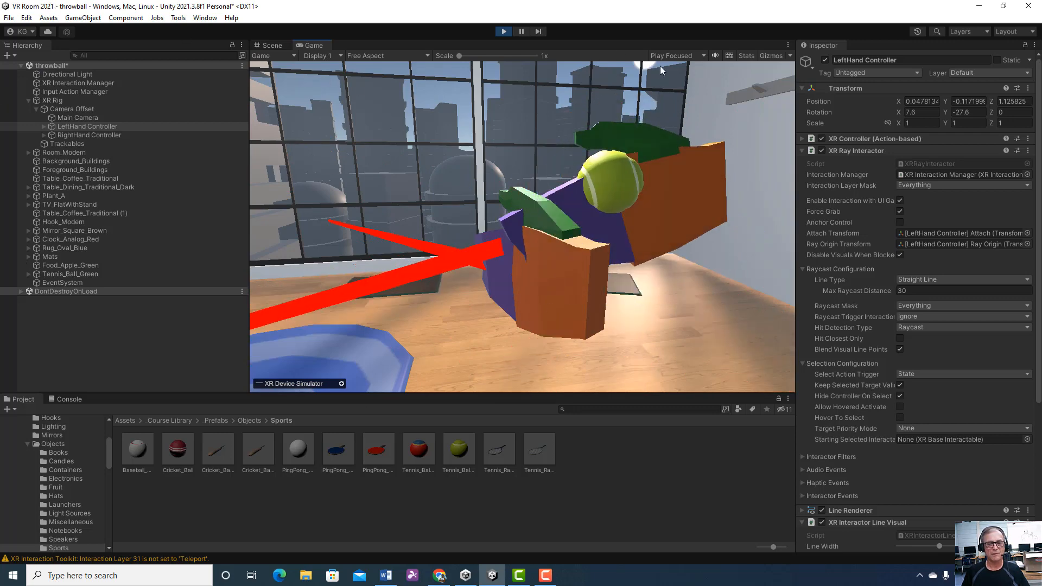
{"action": "key", "text": "g"}
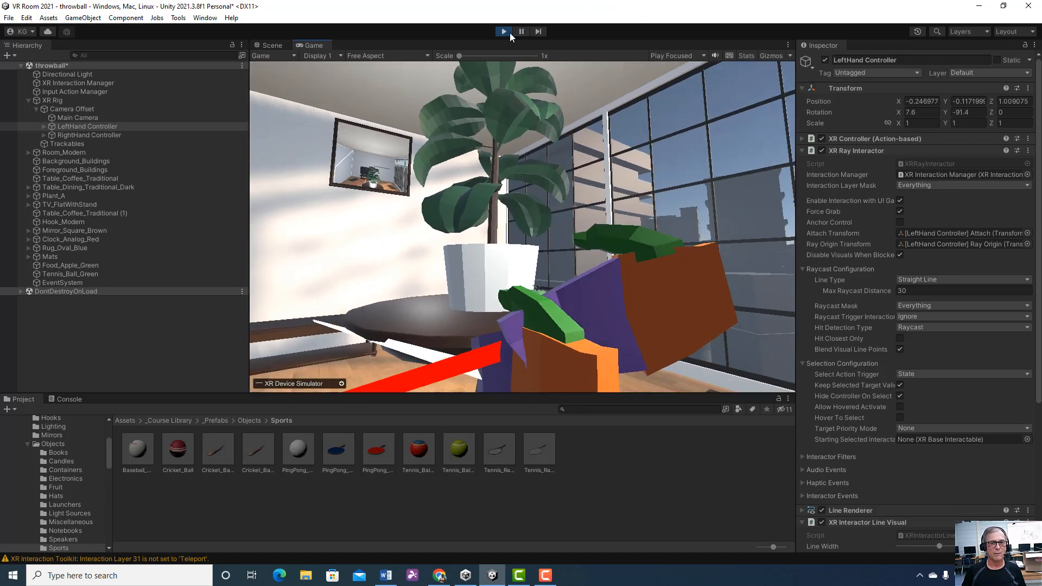
{"action": "left_click", "coordinate": [504, 32]}
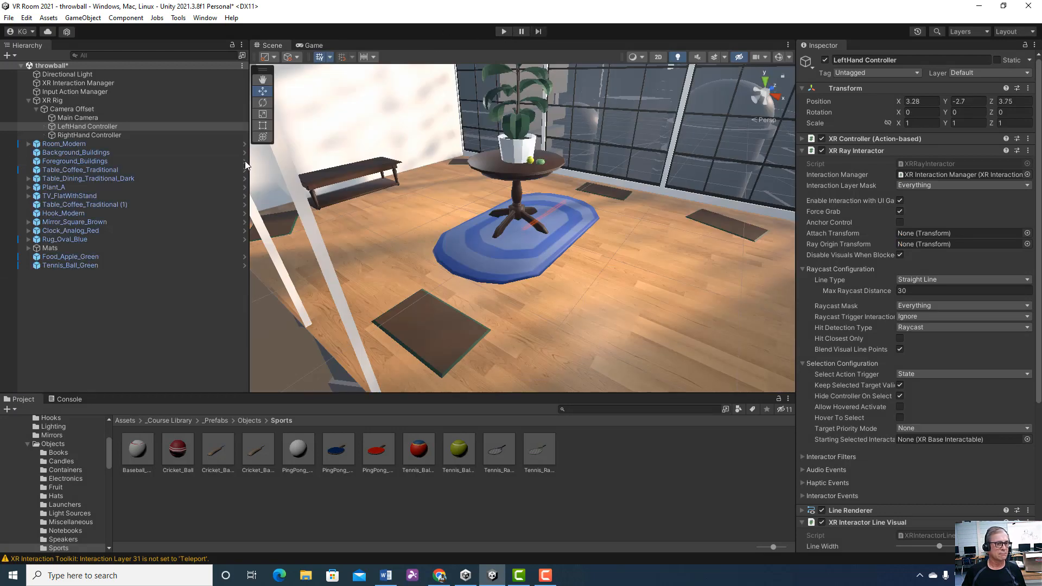
Start another play test, aim the right-hand controller's ray at the green apple on the table and grab it
{"action": "left_click", "coordinate": [505, 31]}
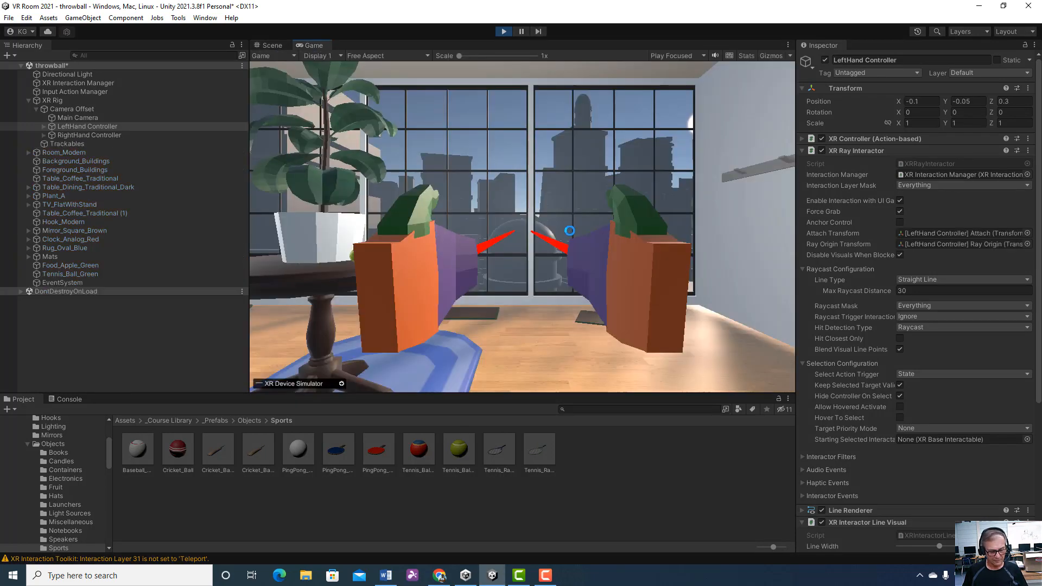
{"action": "key", "text": "shift"}
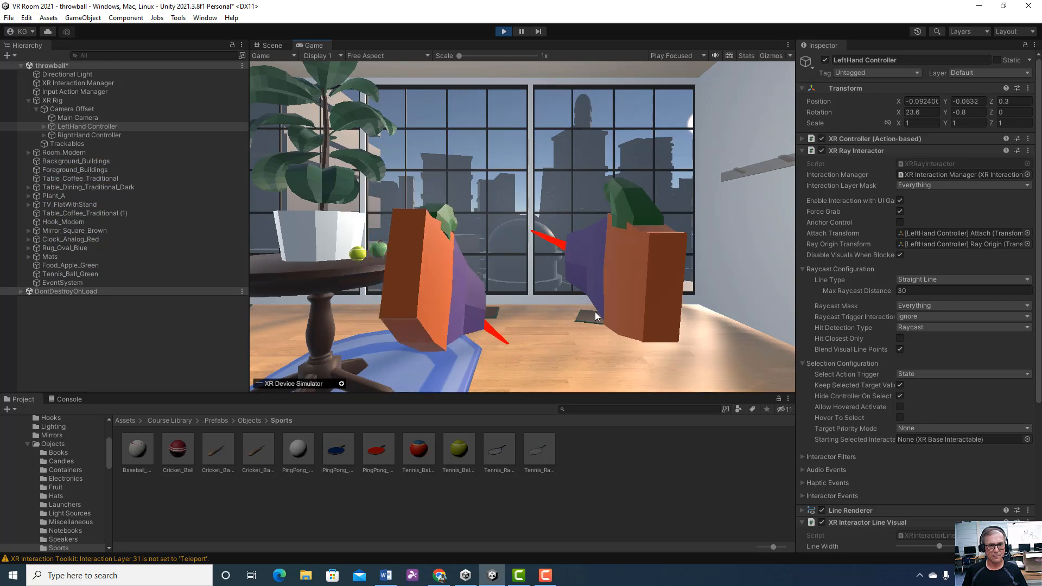
{"action": "key", "text": "ctrl"}
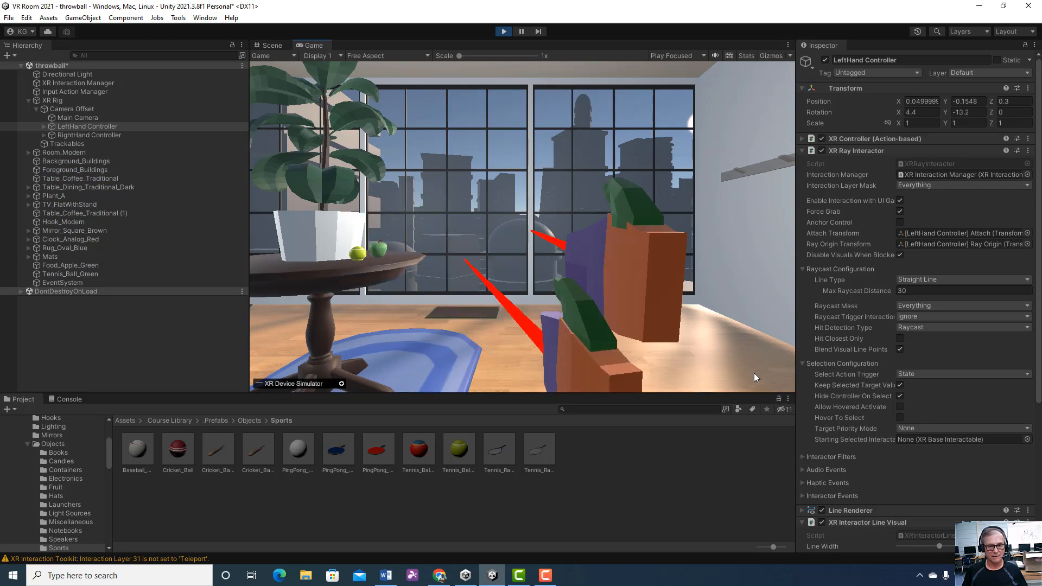
{"action": "right_click_drag", "start_coordinate": [763, 389], "coordinate": [733, 374]}
{"action": "key", "text": "ctrl+space"}
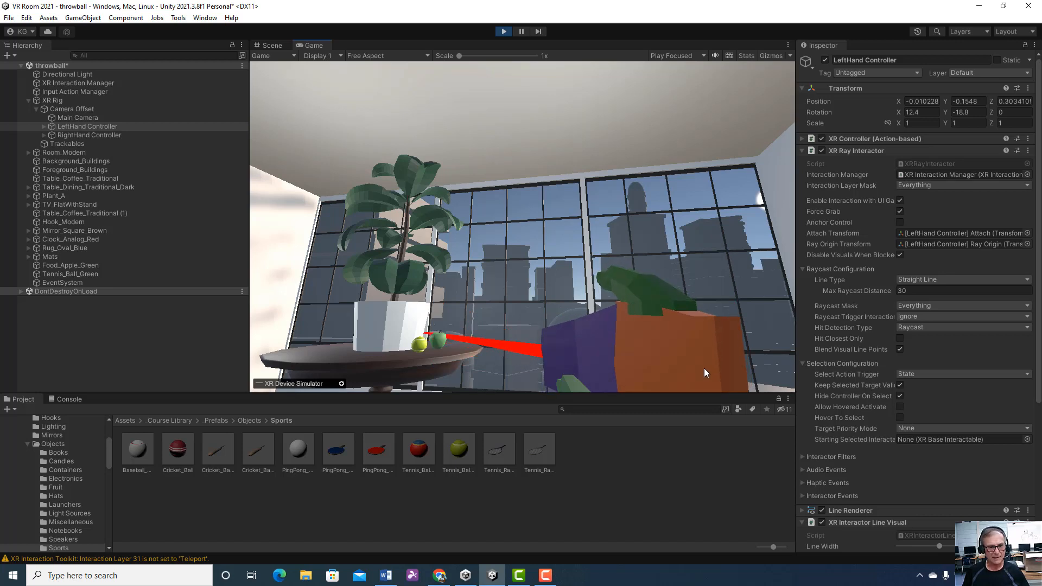
{"action": "key", "text": "shift"}
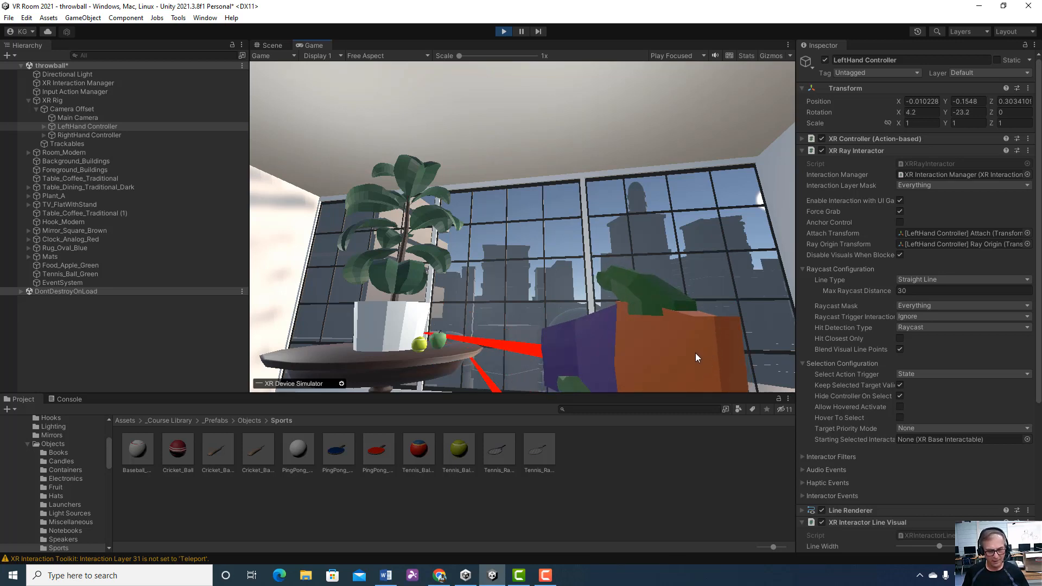
{"action": "key", "text": "space"}
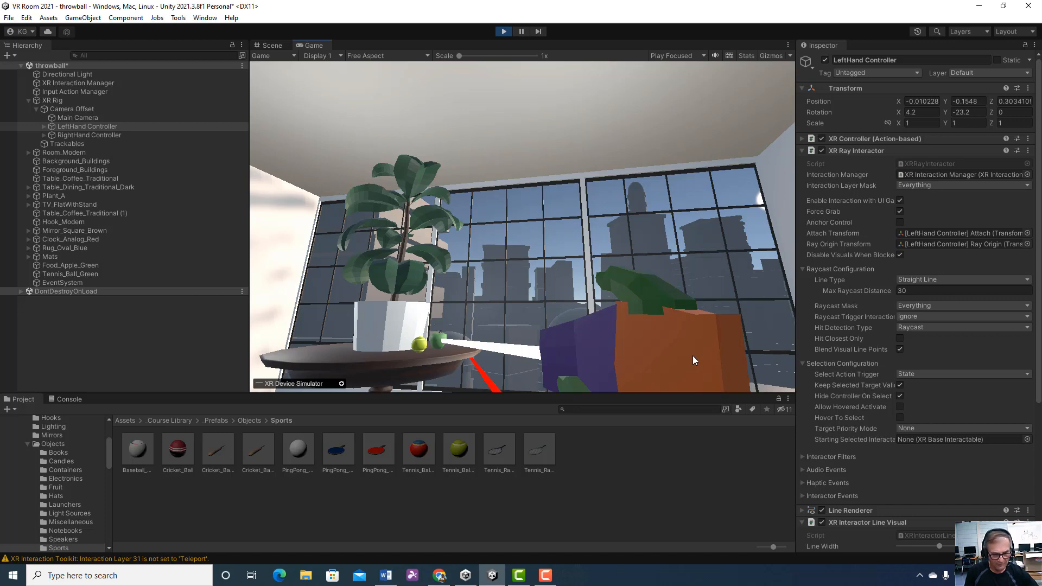
{"action": "key", "text": "g"}
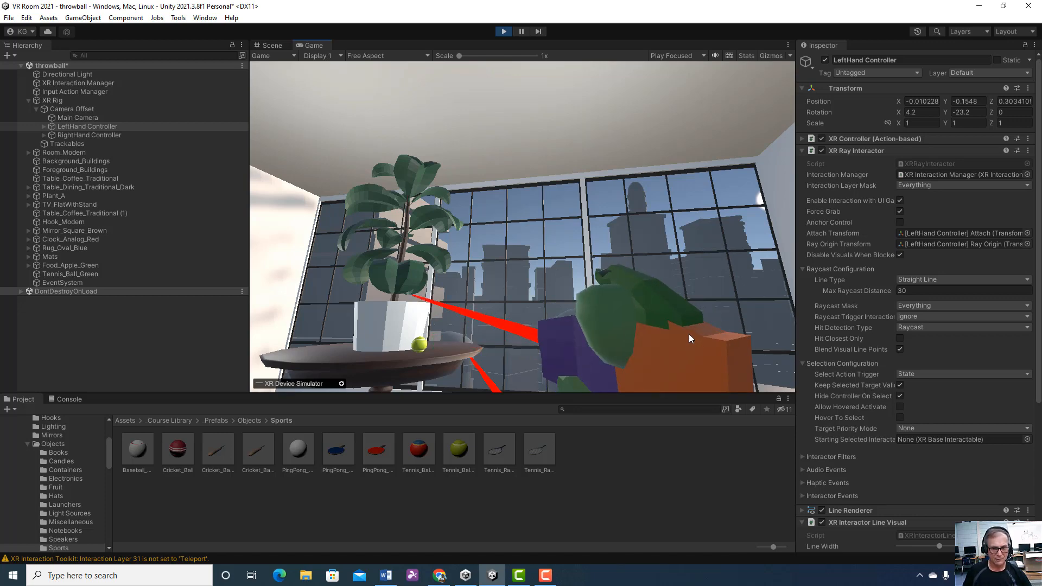
Look down at the floor, swing the right controller holding the apple and stop the play test
{"action": "right_click_drag", "start_coordinate": [689, 334], "coordinate": [693, 409]}
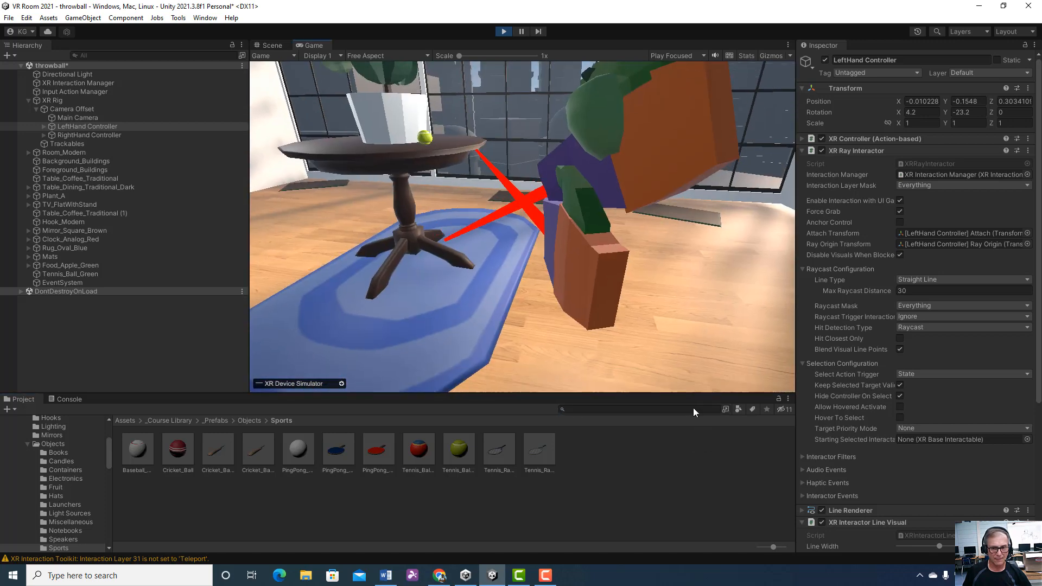
{"action": "key", "text": "space"}
{"action": "right_click_drag", "start_coordinate": [694, 283], "coordinate": [702, 318]}
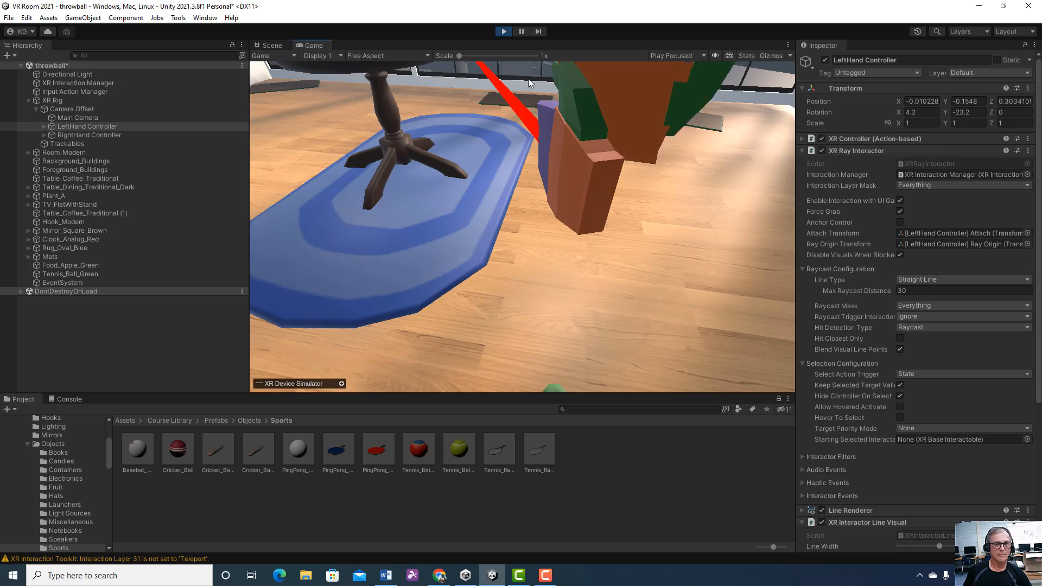
{"action": "left_click", "coordinate": [504, 32]}
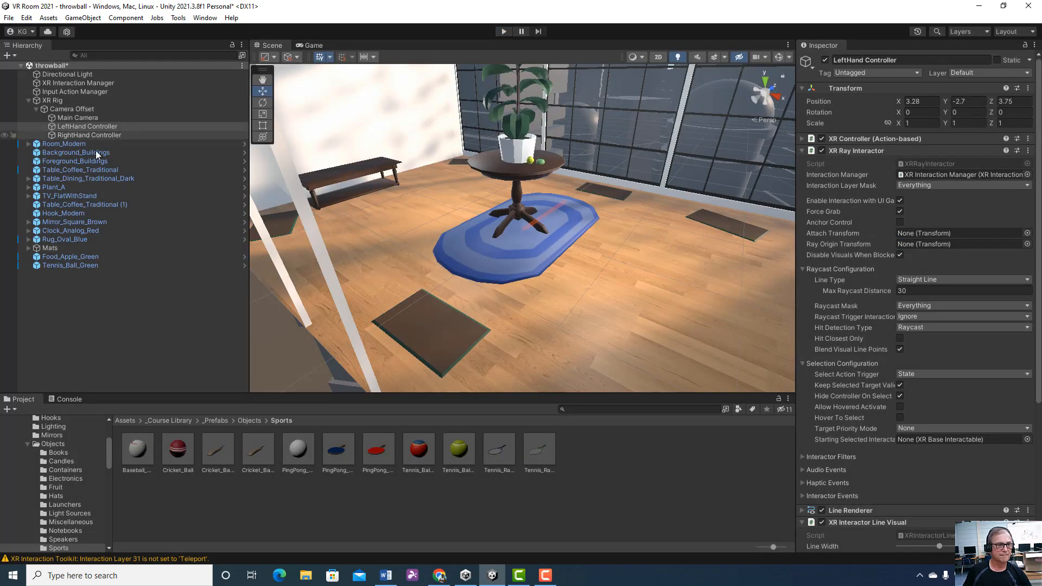
Inspect the Tennis_Ball_Green component settings, and frame Food_Apple_Green in the scene to examine its components
{"action": "left_click", "coordinate": [88, 266]}
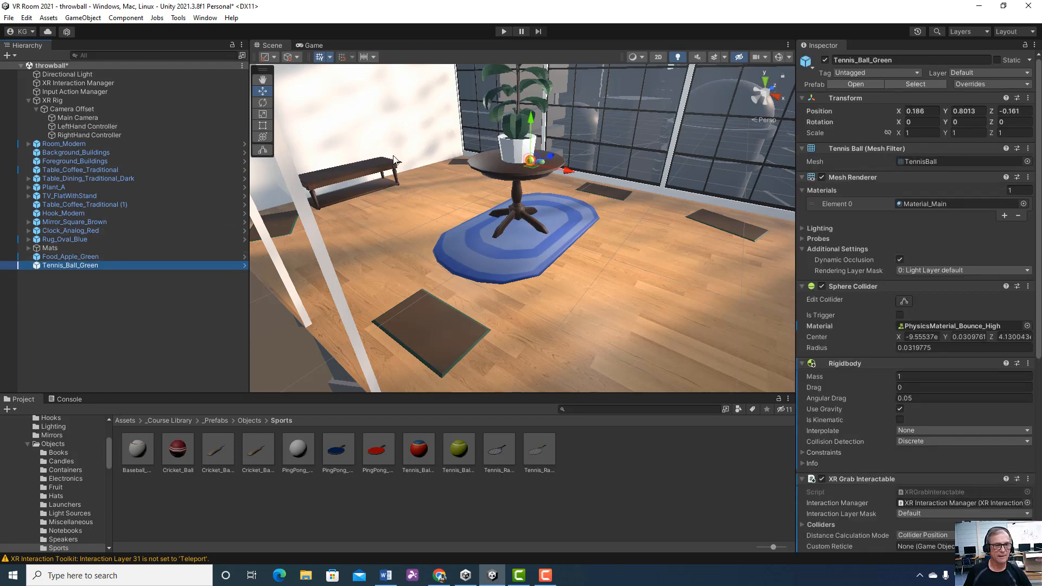
{"action": "double_click", "coordinate": [96, 256]}
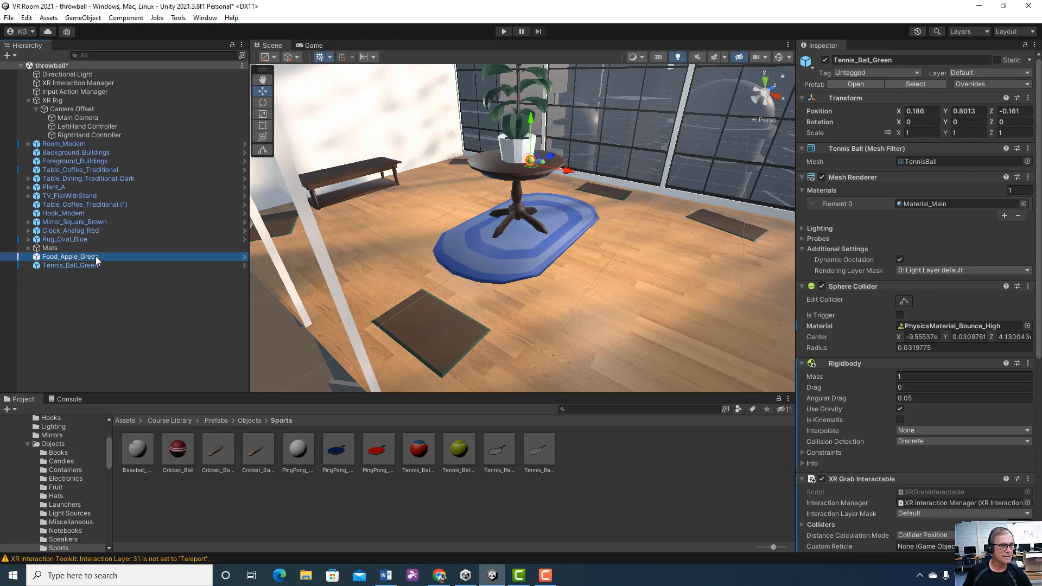
{"action": "left_click_drag", "start_coordinate": [527, 255], "coordinate": [574, 196]}
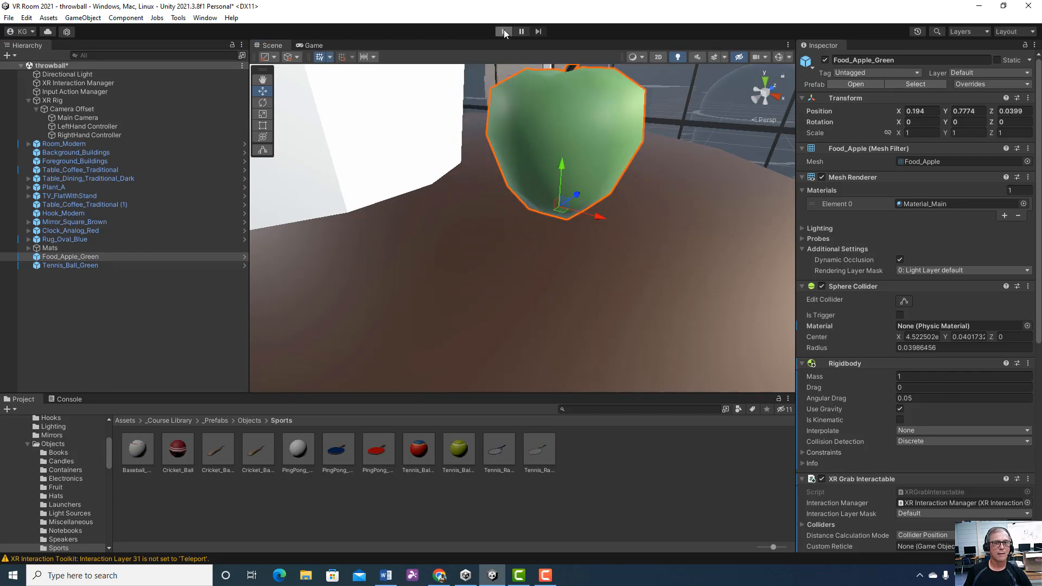
Start another play test and lower the left-hand controller to clear the view of the table
{"action": "left_click", "coordinate": [505, 31]}
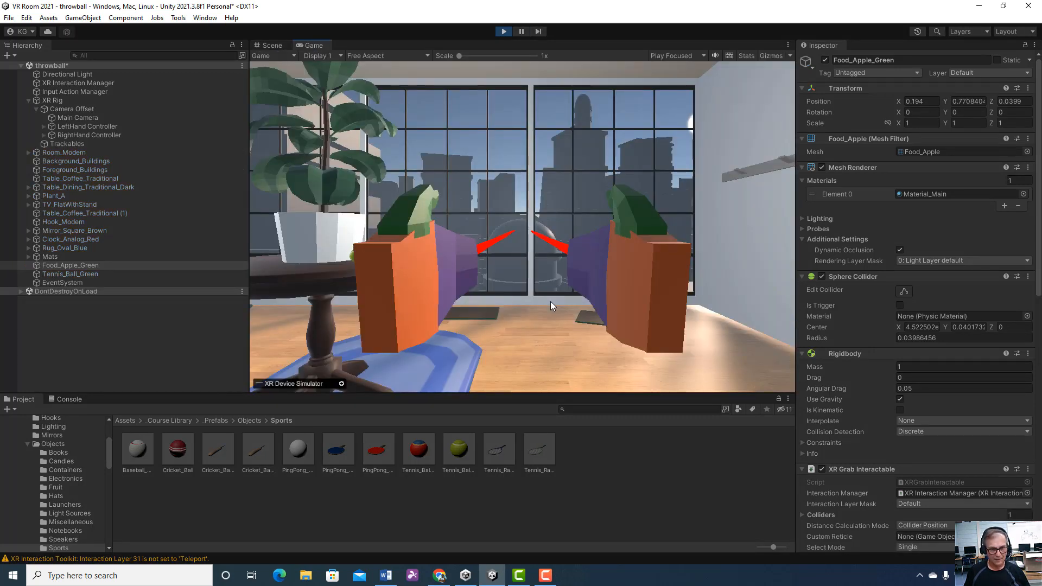
{"action": "key", "text": "shift"}
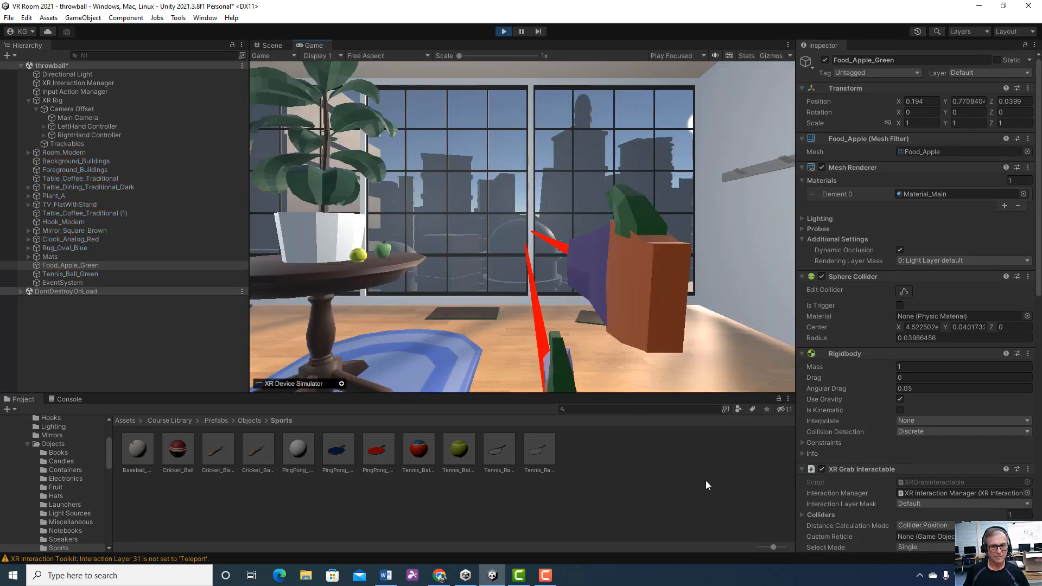
{"action": "key", "text": "shift"}
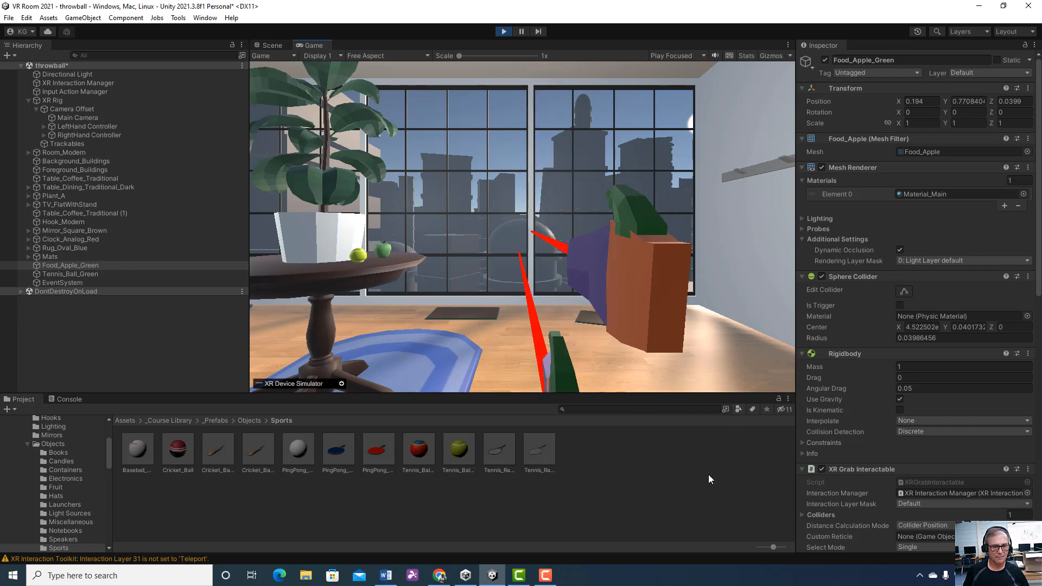
Tilt the view down toward the table, aim the right-hand controller's ray at the tennis ball and grab it
{"action": "right_click_drag", "start_coordinate": [699, 496], "coordinate": [657, 379]}
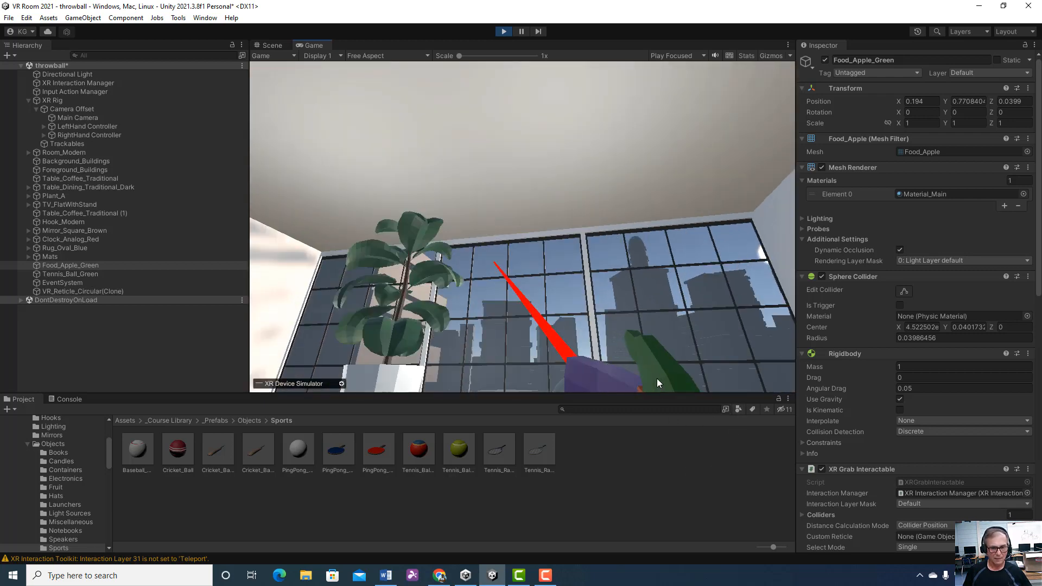
{"action": "key", "text": "shift"}
{"action": "right_click_drag", "start_coordinate": [592, 211], "coordinate": [585, 376]}
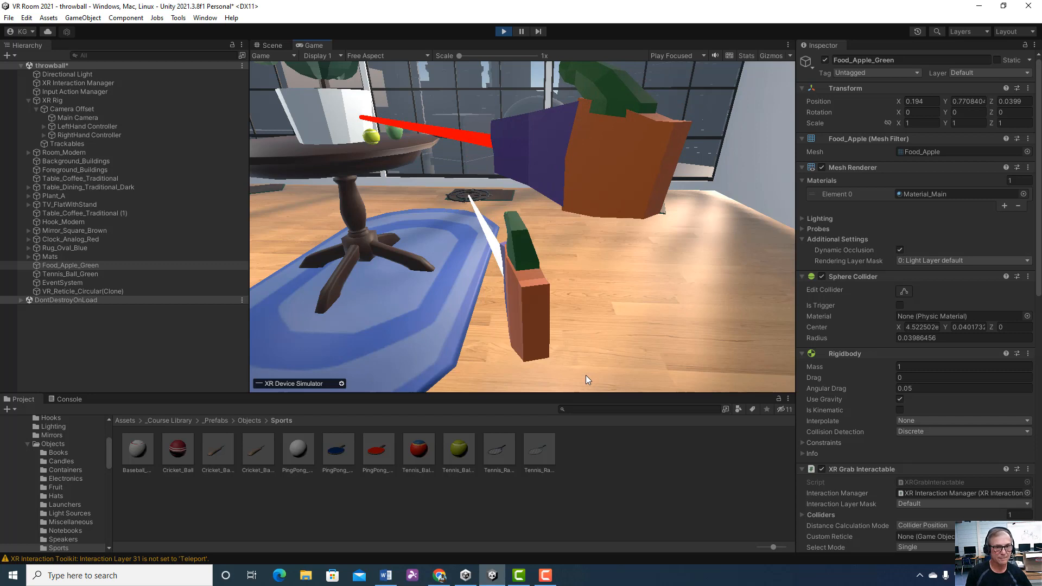
{"action": "mouse_move", "coordinate": [585, 376]}
{"action": "right_mouse_down", "text": "shift"}
{"action": "mouse_move", "coordinate": [591, 384]}
{"action": "mouse_move", "coordinate": [583, 379]}
{"action": "right_mouse_up", "text": "shift"}
{"action": "key", "text": "g"}
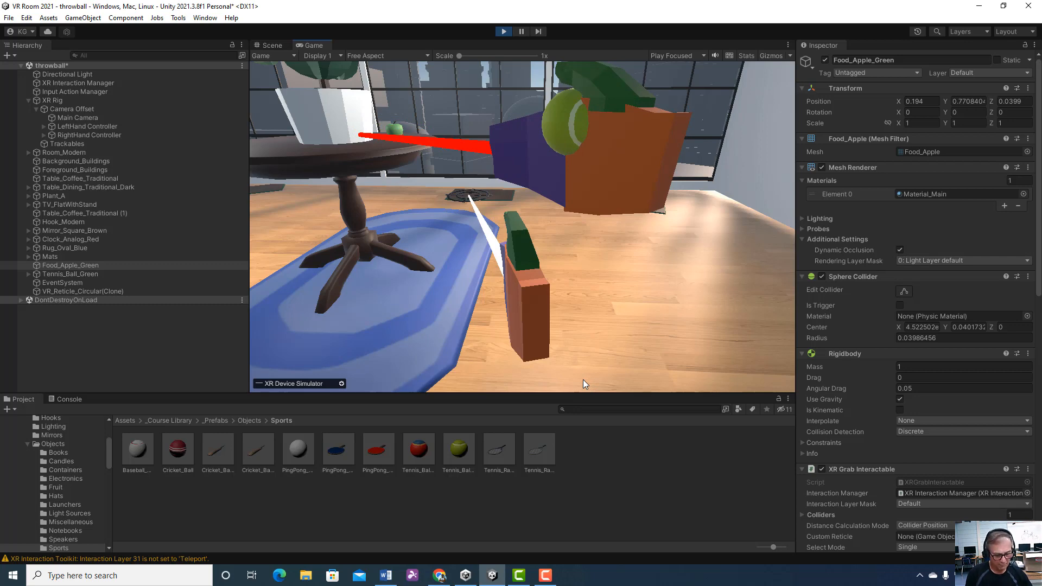
Carry the tennis ball forward past the table, release it over the open floor and stop the play test
{"action": "key", "text": "w"}
{"action": "right_click_drag", "start_coordinate": [583, 379], "coordinate": [659, 399]}
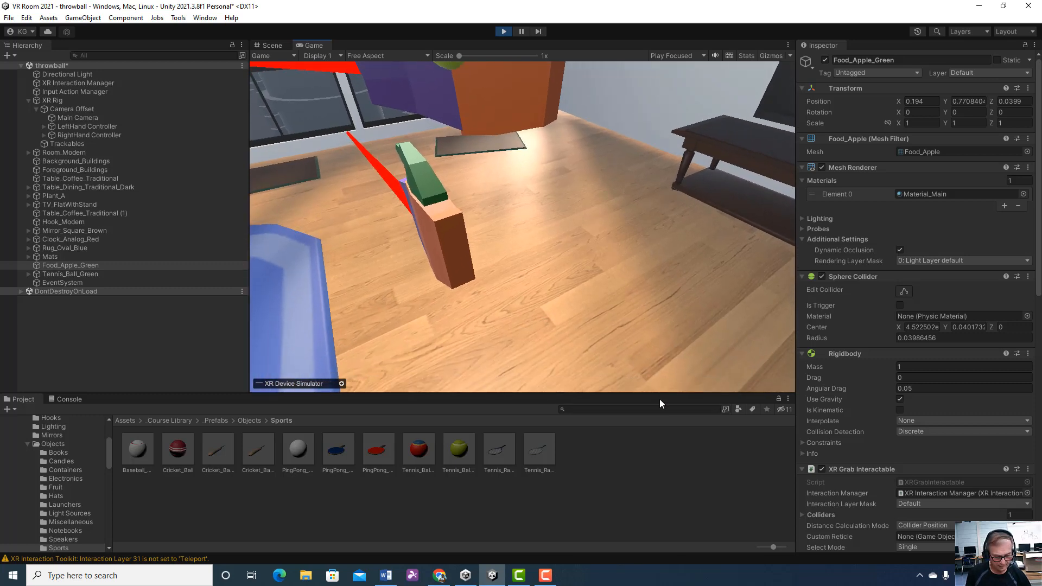
{"action": "key", "text": "g"}
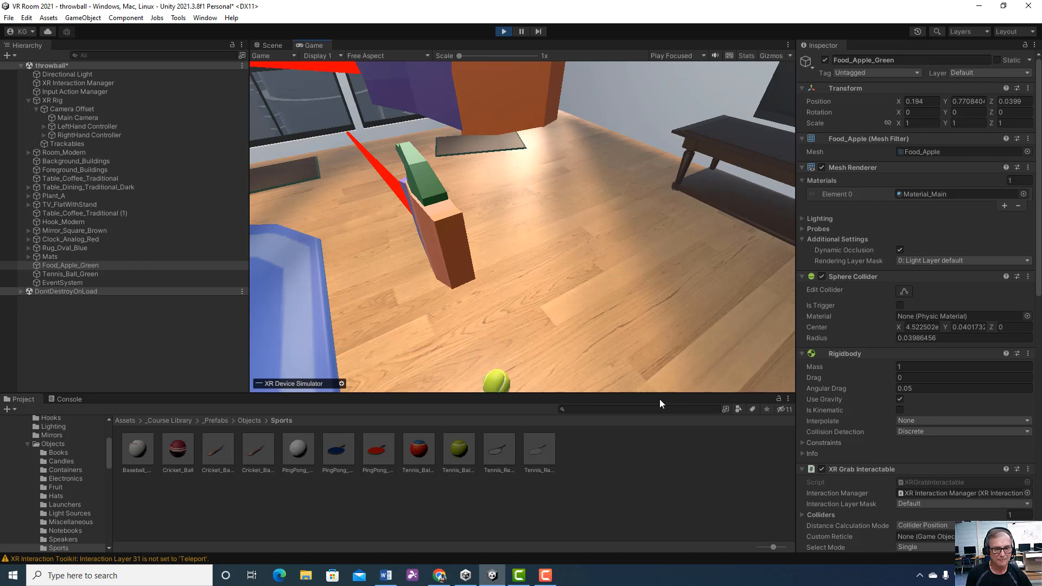
{"action": "right_click_drag", "start_coordinate": [660, 399], "coordinate": [510, 47]}
{"action": "left_click", "coordinate": [504, 31]}
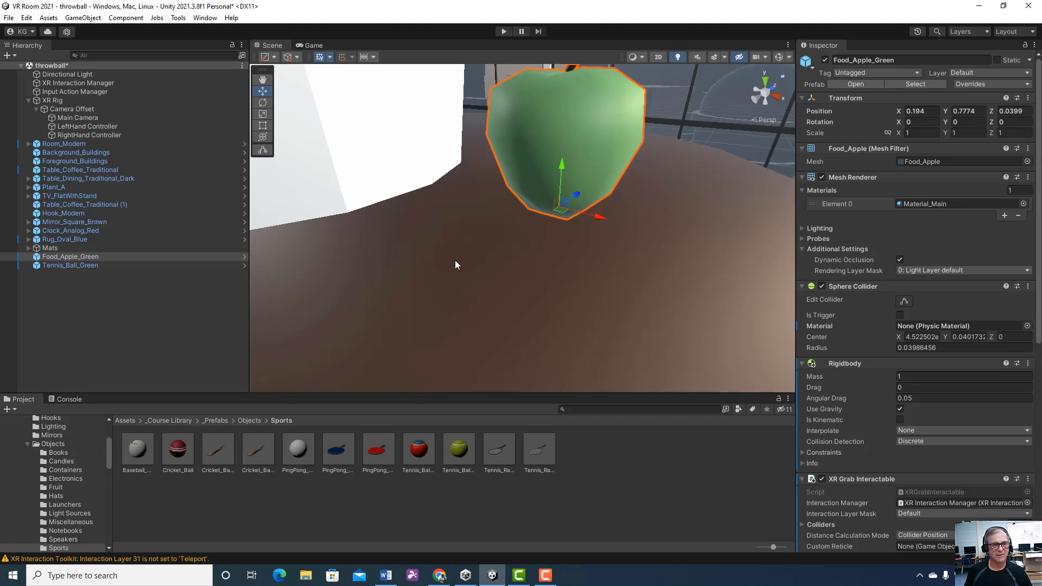
Review the right- and left-hand controllers' XR Ray Interactor settings and the tennis ball's Sphere Collider, Rigidbody and XR Grab Interactable settings
{"action": "left_click", "coordinate": [89, 135]}
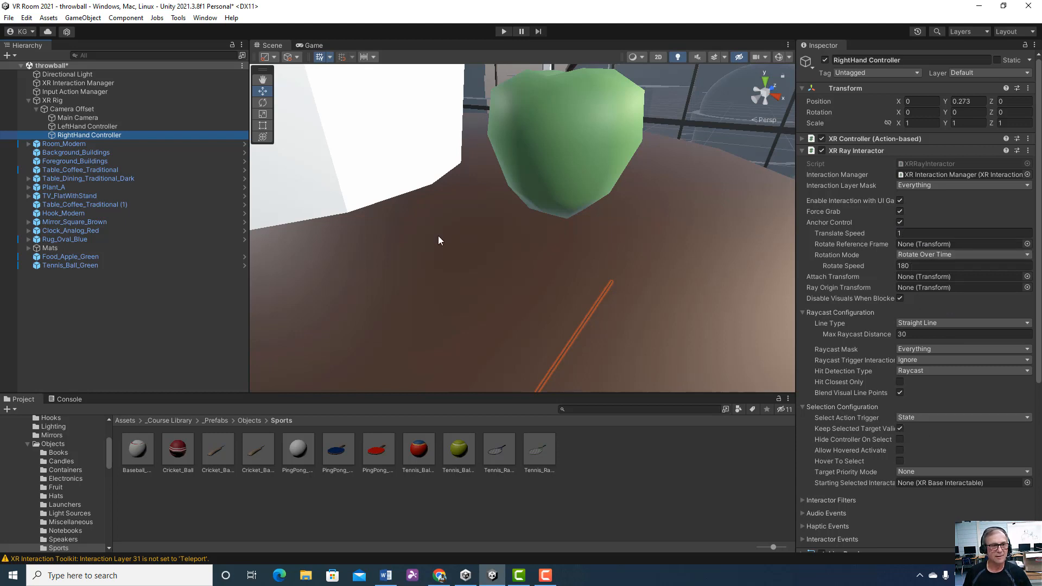
{"action": "left_click", "coordinate": [151, 129]}
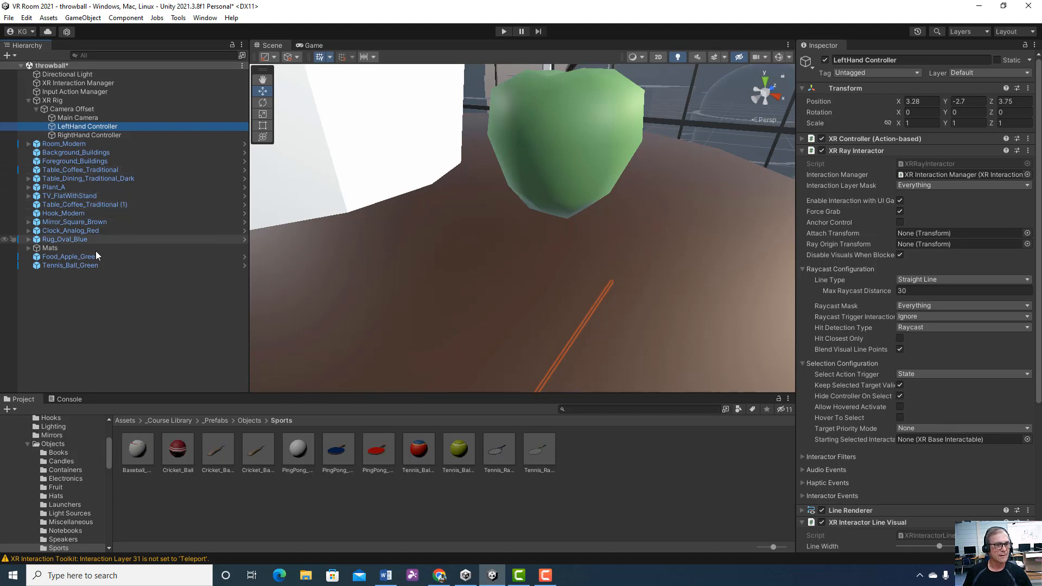
{"action": "left_click", "coordinate": [86, 268]}
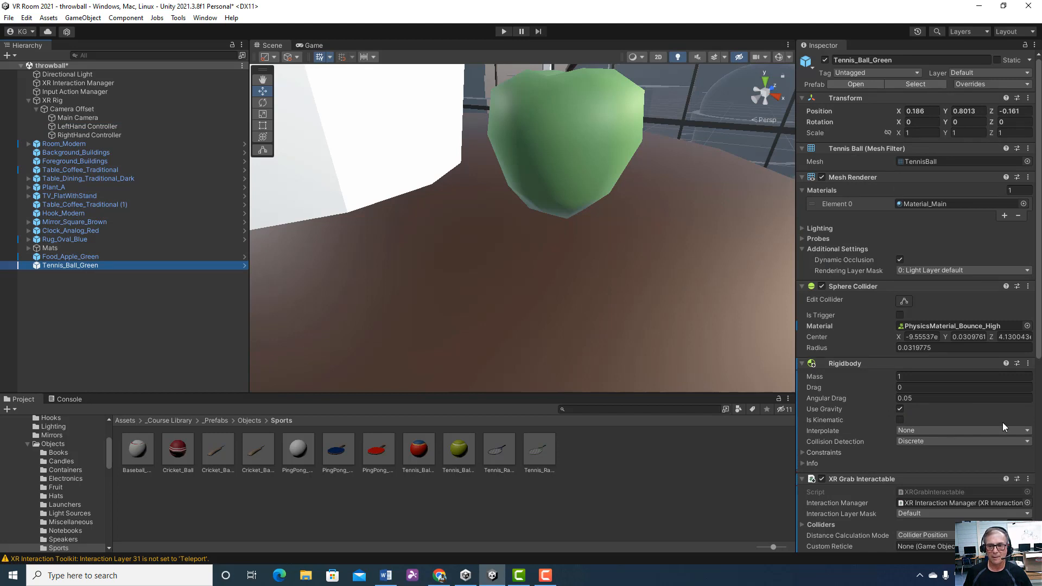
{"action": "scroll", "coordinate": [1002, 423], "scroll_direction": "down", "scroll_amount": 5}
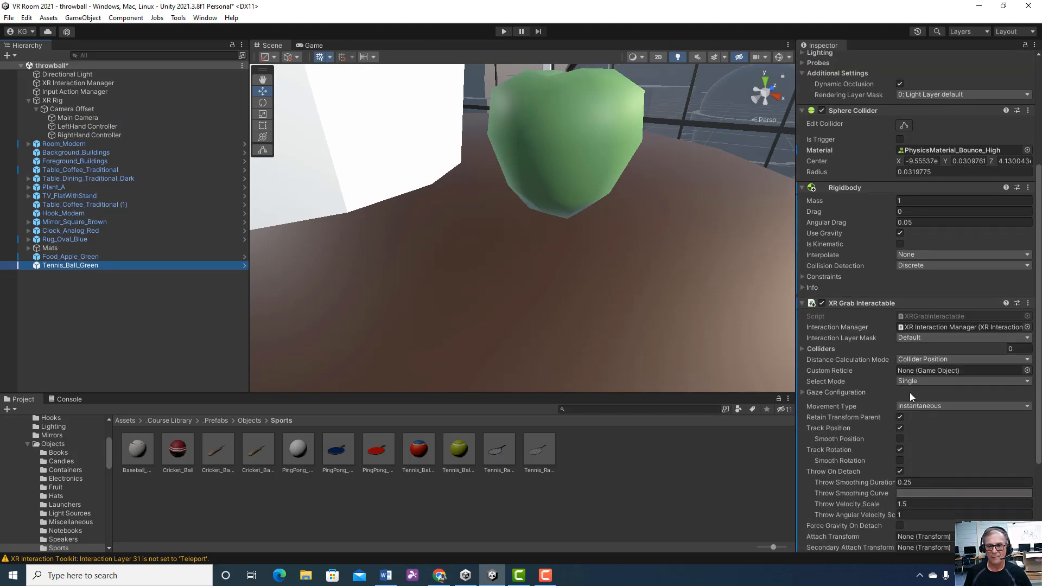
{"action": "scroll", "coordinate": [910, 395], "scroll_direction": "down", "scroll_amount": 1}
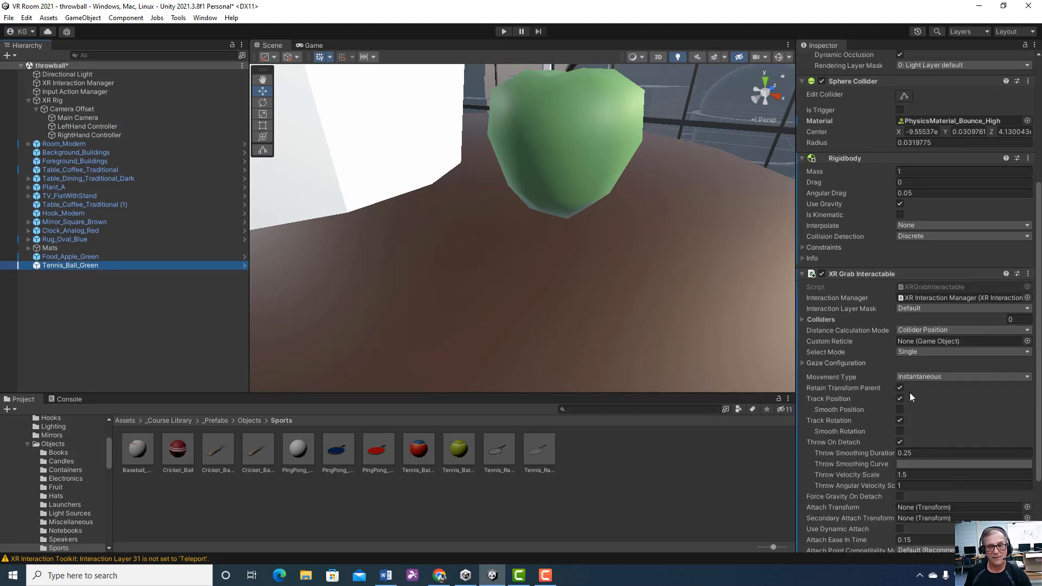
{"action": "scroll", "coordinate": [910, 395], "scroll_direction": "down", "scroll_amount": 1}
{"action": "scroll", "coordinate": [909, 392], "scroll_direction": "down", "scroll_amount": 2}
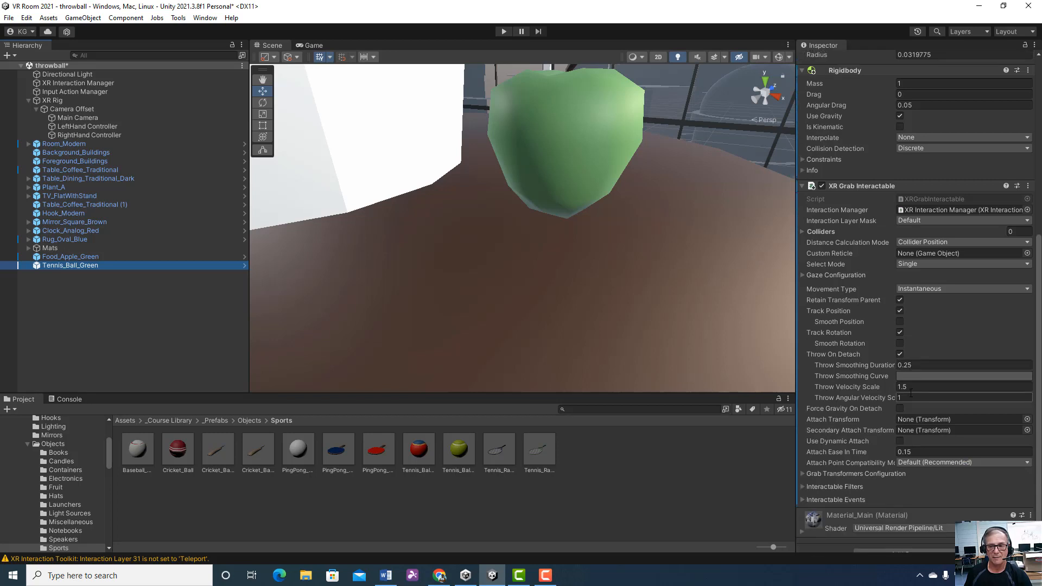
{"action": "scroll", "coordinate": [910, 391], "scroll_direction": "down", "scroll_amount": 1}
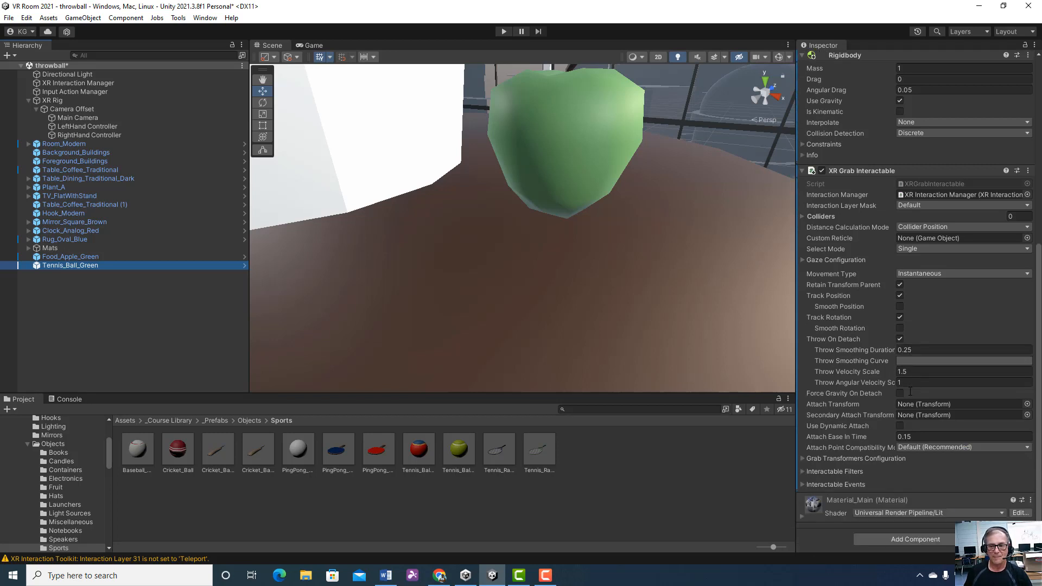
{"action": "scroll", "coordinate": [910, 392], "scroll_direction": "up", "scroll_amount": 6}
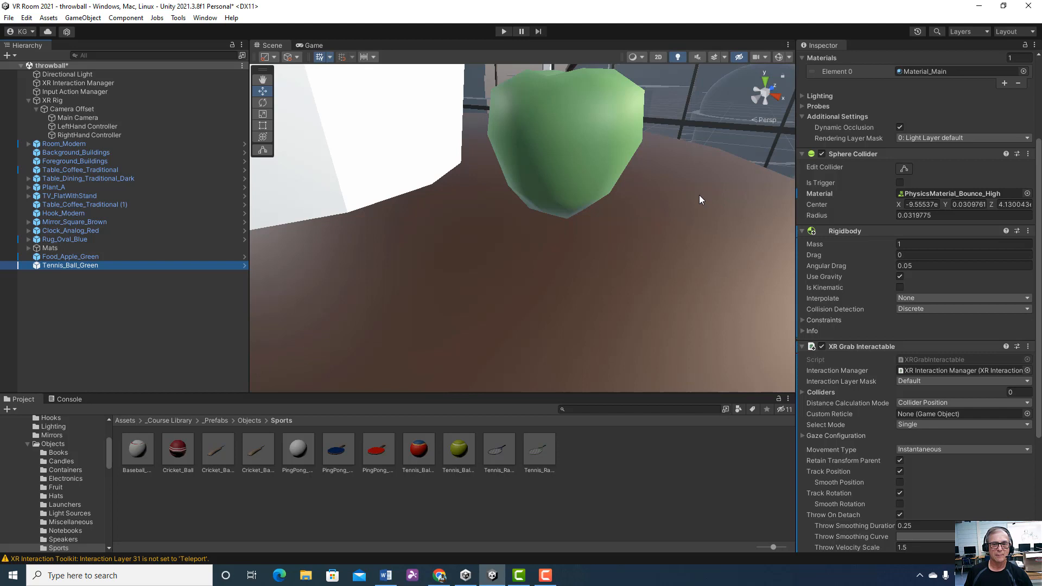
{"action": "scroll", "coordinate": [700, 196], "scroll_direction": "up", "scroll_amount": 2}
{"action": "scroll", "coordinate": [699, 196], "scroll_direction": "down", "scroll_amount": 3}
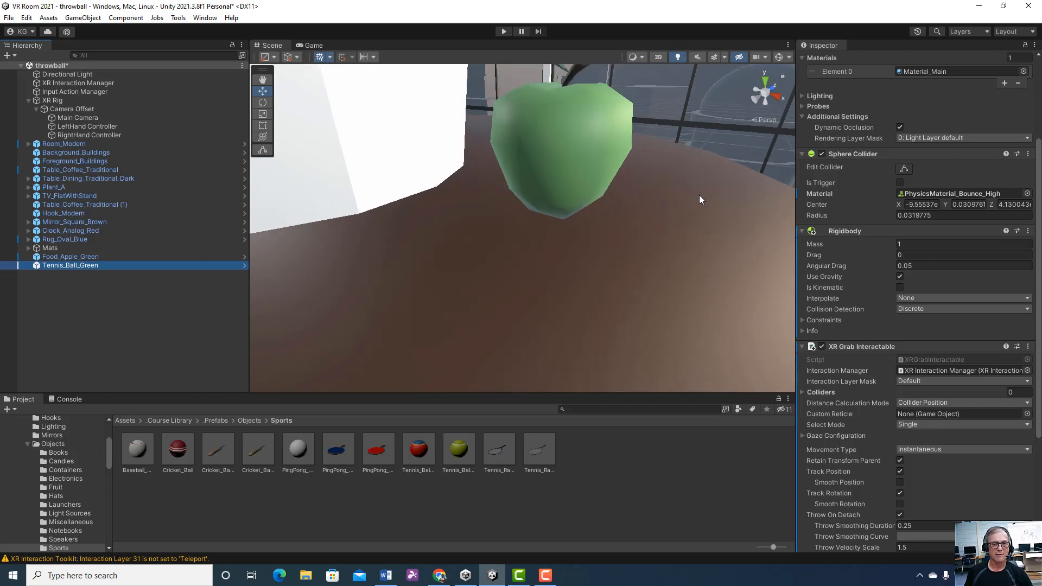
{"action": "scroll", "coordinate": [699, 200], "scroll_direction": "down", "scroll_amount": 3}
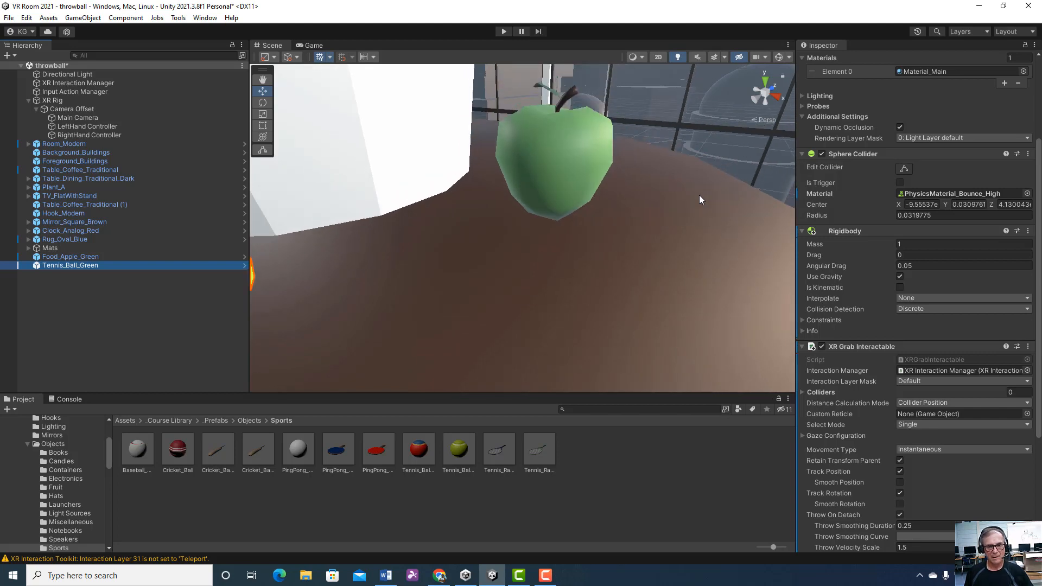